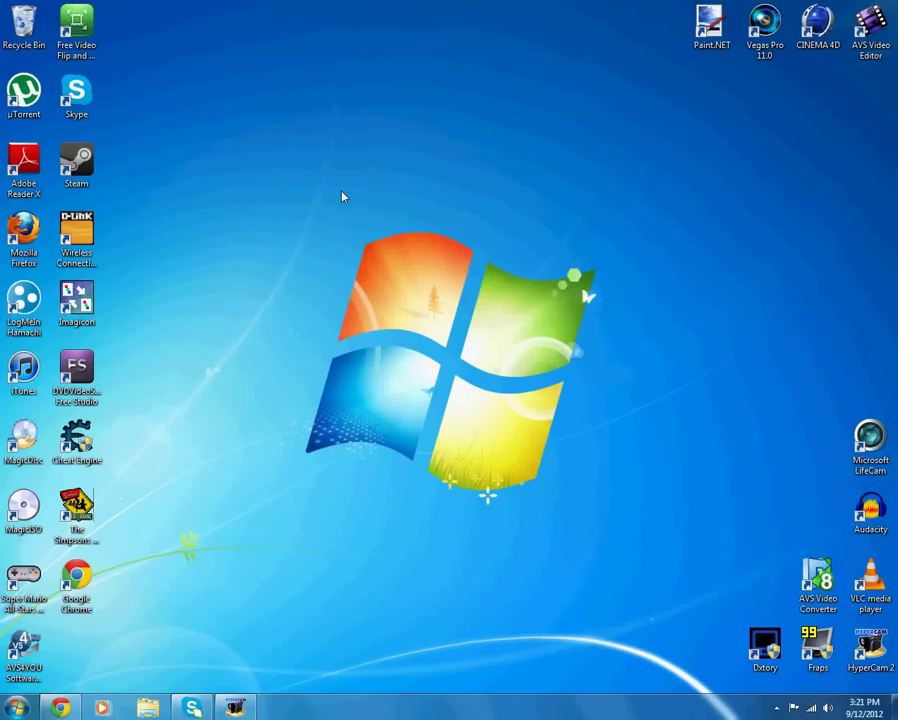
- Select and then deselect the Dxtory, Fraps and HyperCam 2 desktop icons
{"action": "left_click_drag", "start_coordinate": [253, 196], "coordinate": [316, 224]}
{"action": "left_click_drag", "start_coordinate": [757, 630], "coordinate": [890, 668]}
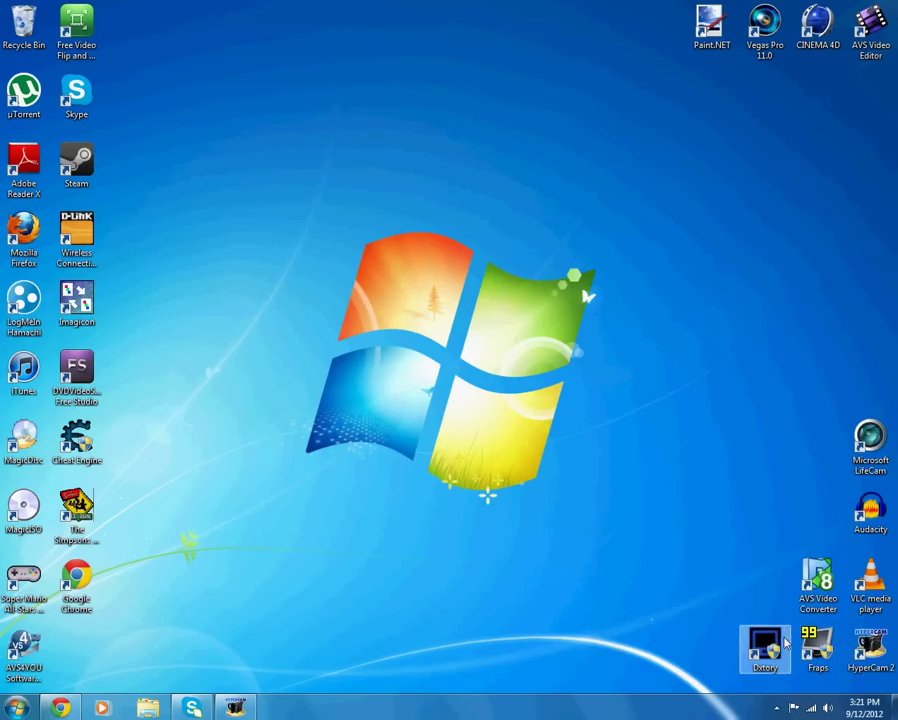
{"action": "left_click", "coordinate": [862, 650]}
{"action": "left_click", "coordinate": [702, 589]}
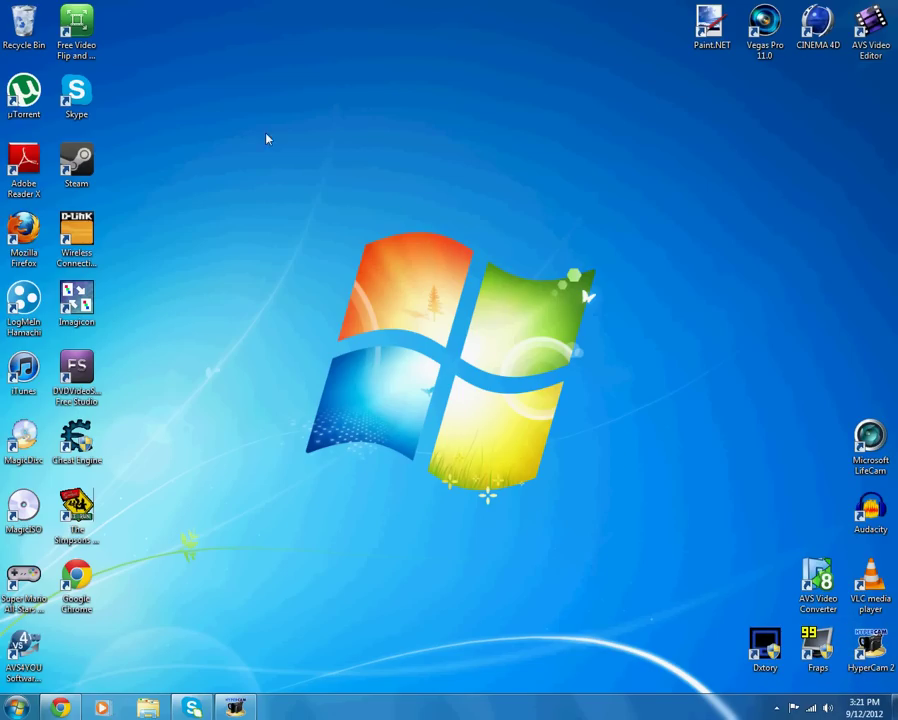
{"action": "left_click_drag", "start_coordinate": [240, 193], "coordinate": [620, 450]}
- Restore Chrome and load google.com in a new tab
{"action": "left_click", "coordinate": [61, 708]}
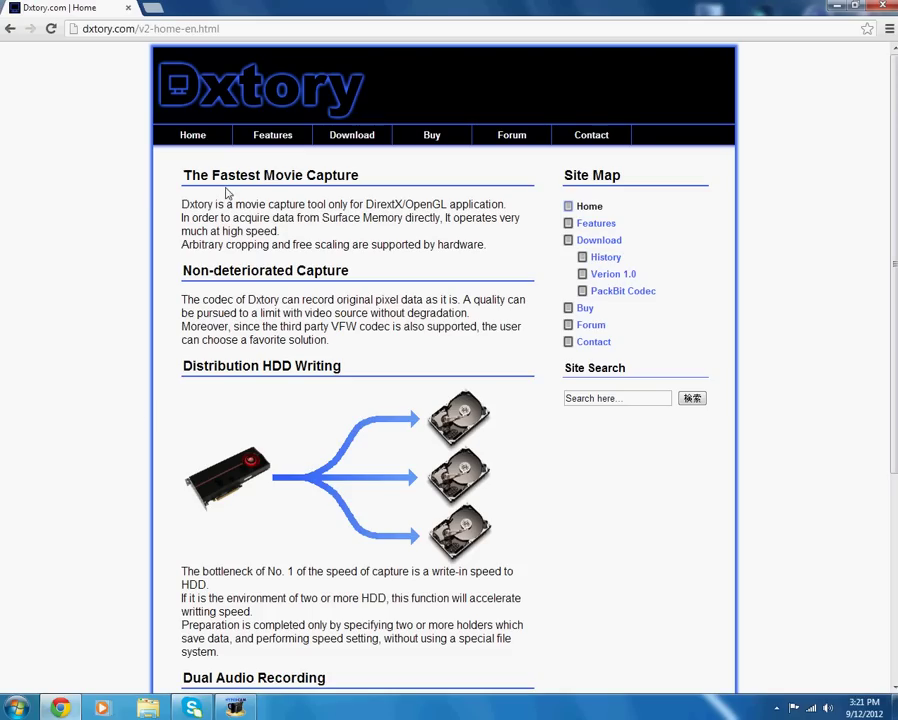
{"action": "left_click", "coordinate": [152, 8]}
{"action": "type", "text": "google.com"}
{"action": "key", "text": "Return"}
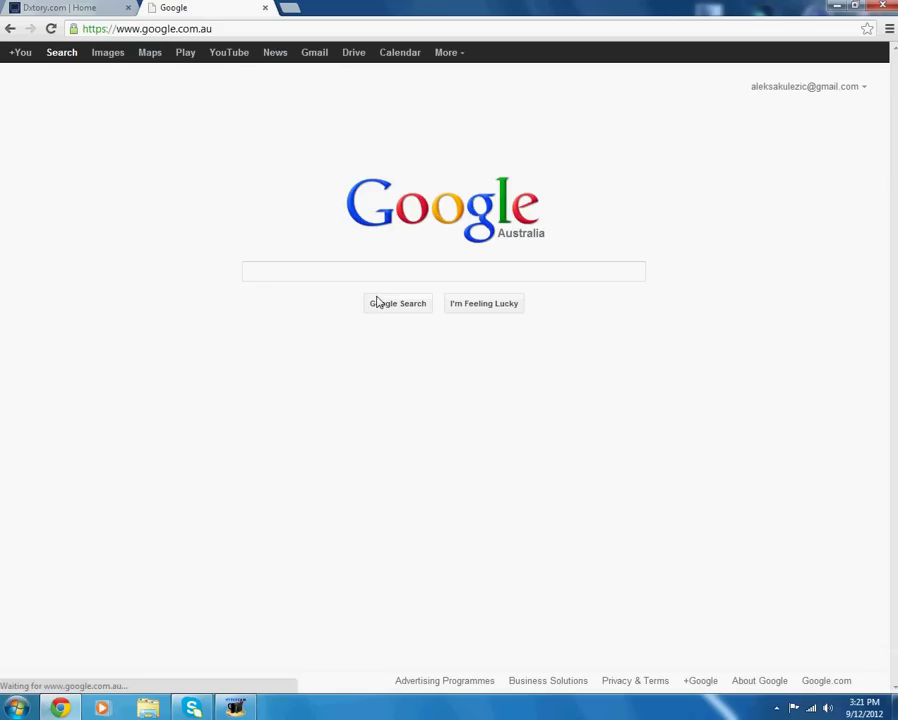
- Search Google for dxtory, open the English Dxtory.com site, and close the older duplicate tab
{"action": "left_click", "coordinate": [366, 276]}
{"action": "type", "text": "dxtory"}
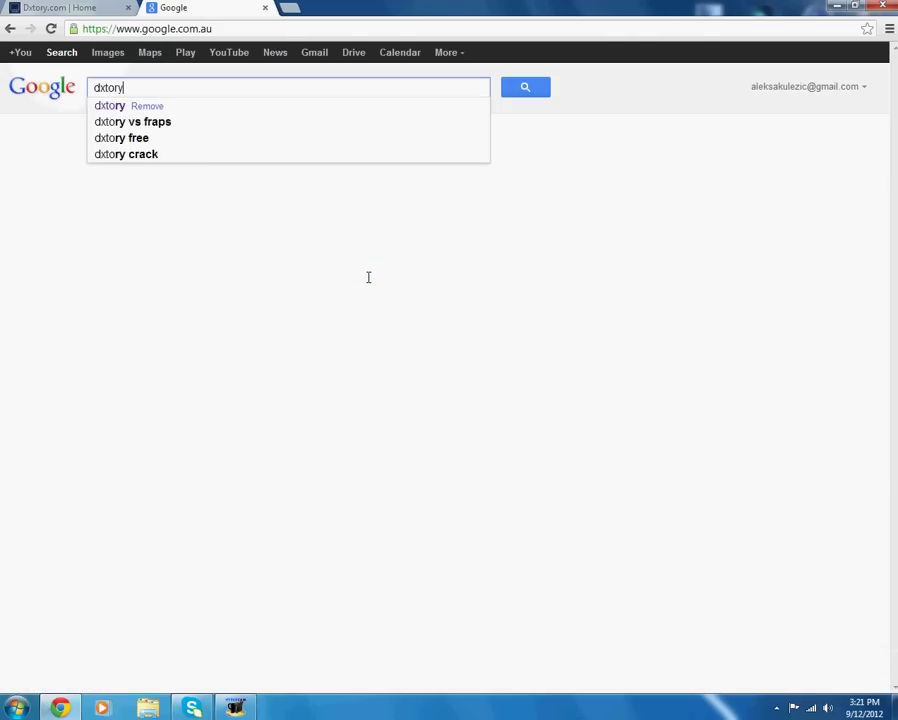
{"action": "key", "text": "Return"}
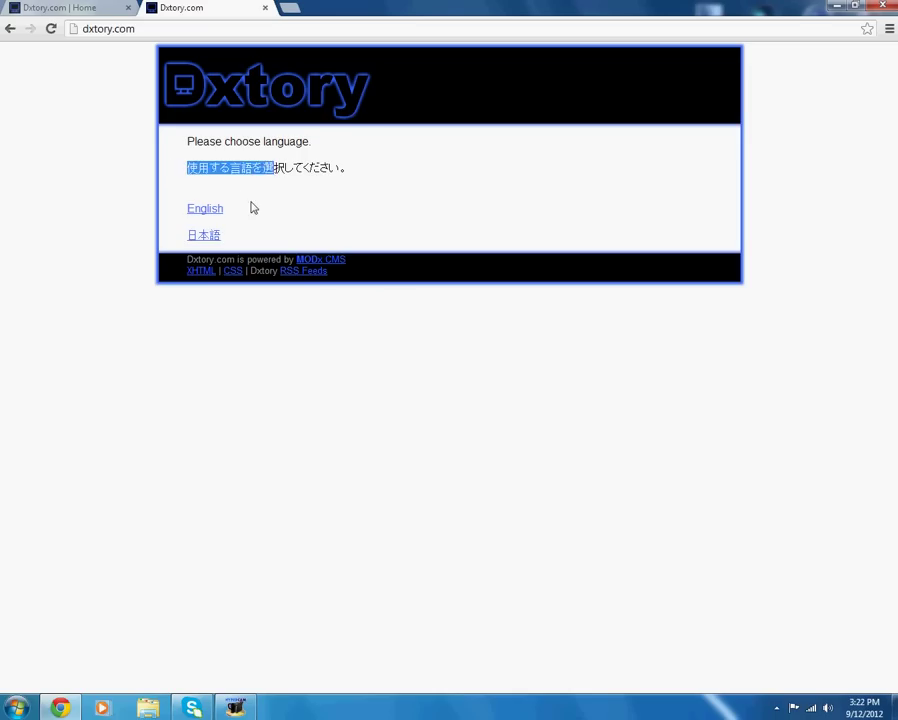
{"action": "left_click", "coordinate": [246, 223]}
{"action": "left_click", "coordinate": [210, 212]}
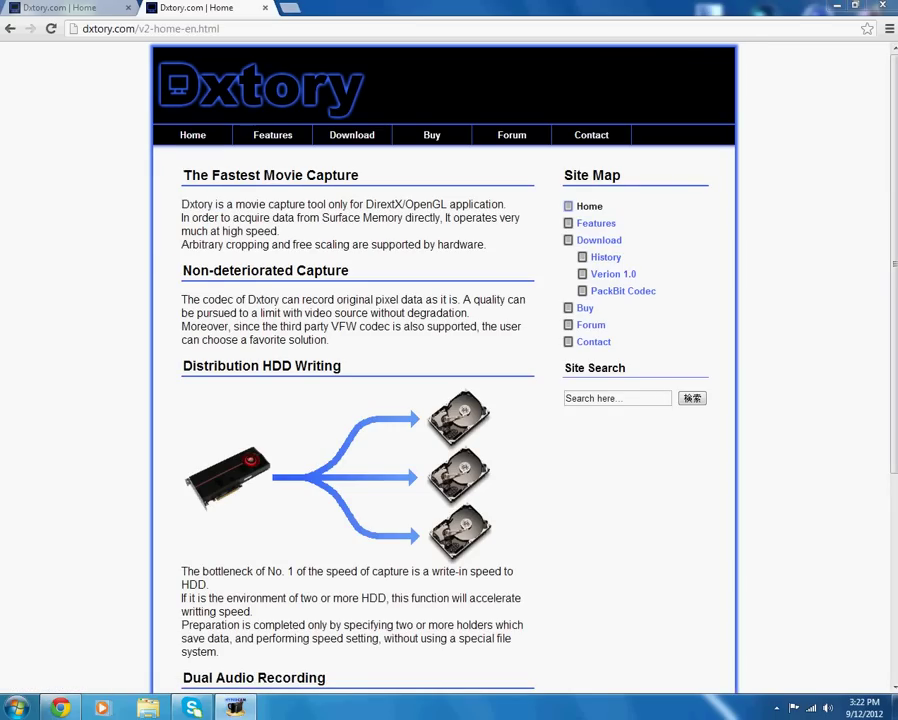
{"action": "left_click", "coordinate": [129, 8]}
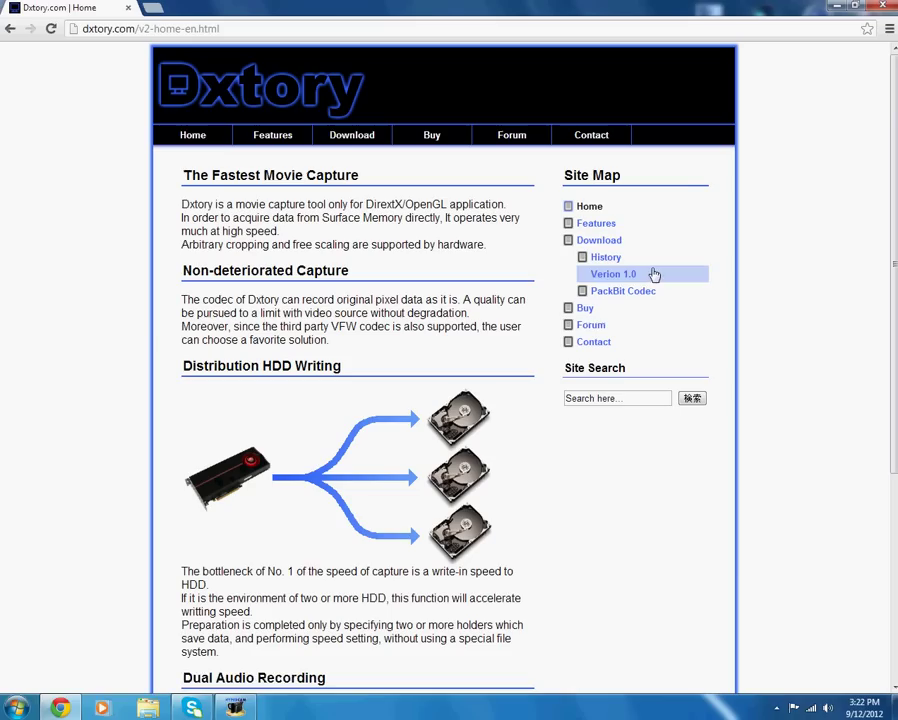
- Open the Dxtory Download page and highlight the 2.0.120 Latest and 2.0.119 Stable versions
{"action": "left_click", "coordinate": [348, 137]}
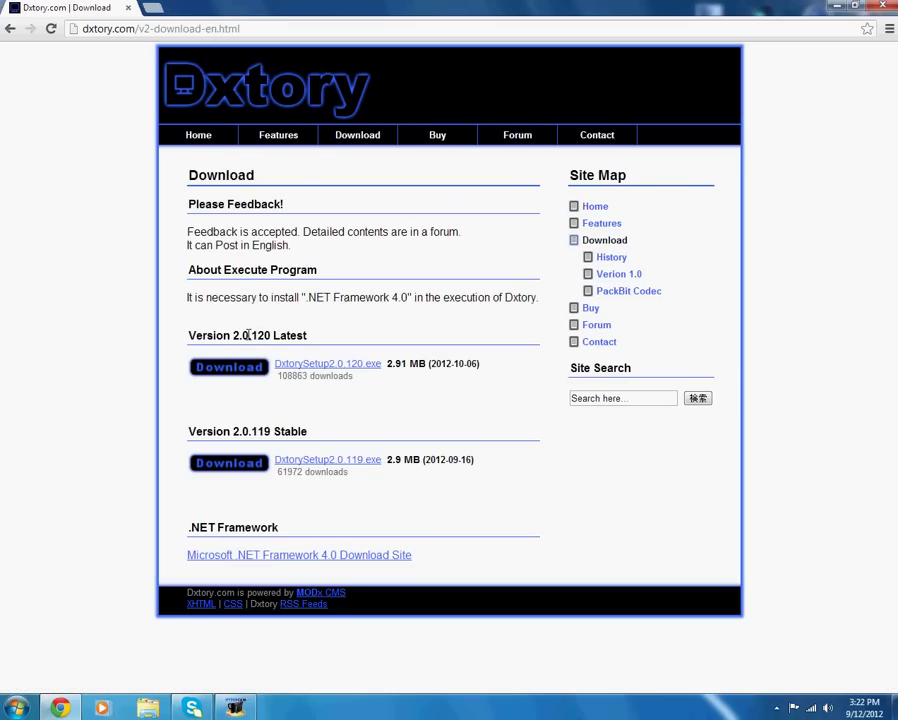
{"action": "left_click_drag", "start_coordinate": [248, 335], "coordinate": [282, 335]}
{"action": "left_click", "coordinate": [305, 336]}
{"action": "left_click_drag", "start_coordinate": [226, 431], "coordinate": [304, 431]}
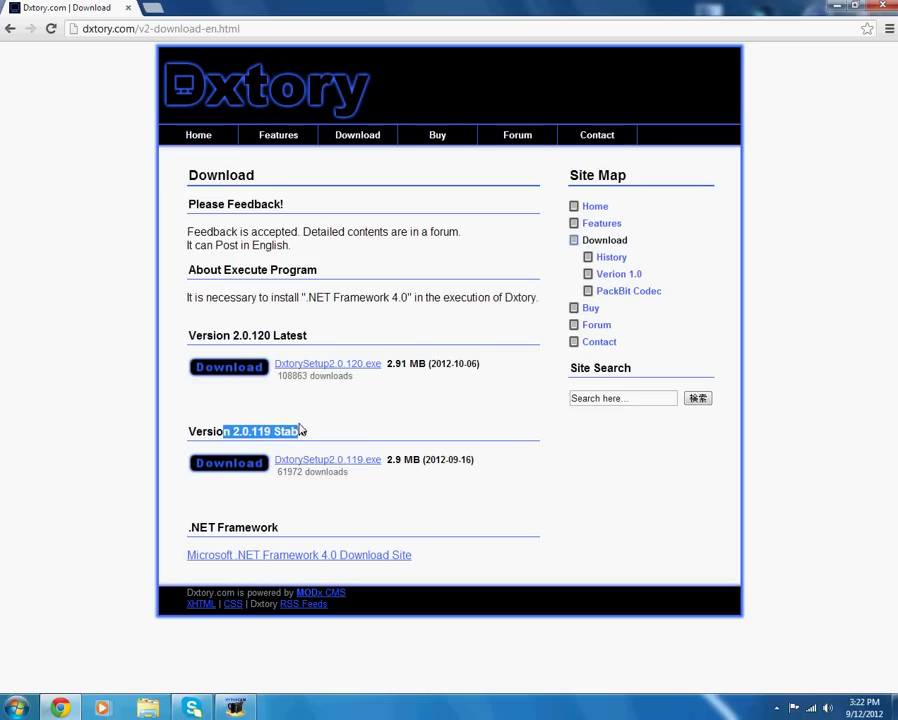
{"action": "left_click", "coordinate": [306, 431]}
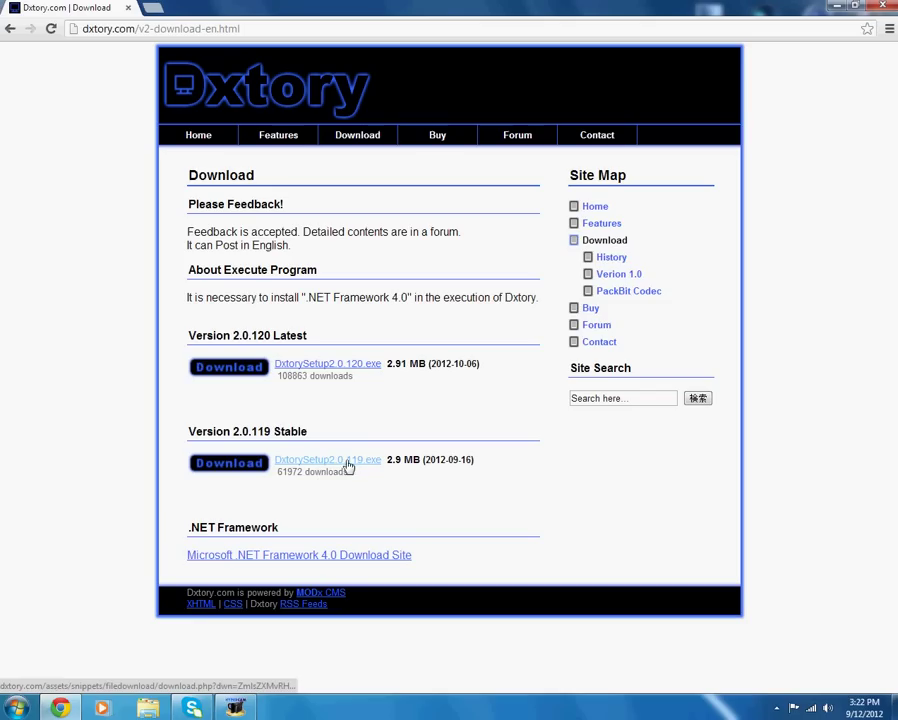
- Highlight the download counts 108863 and 61972 for the two versions
{"action": "left_click_drag", "start_coordinate": [278, 375], "coordinate": [380, 374]}
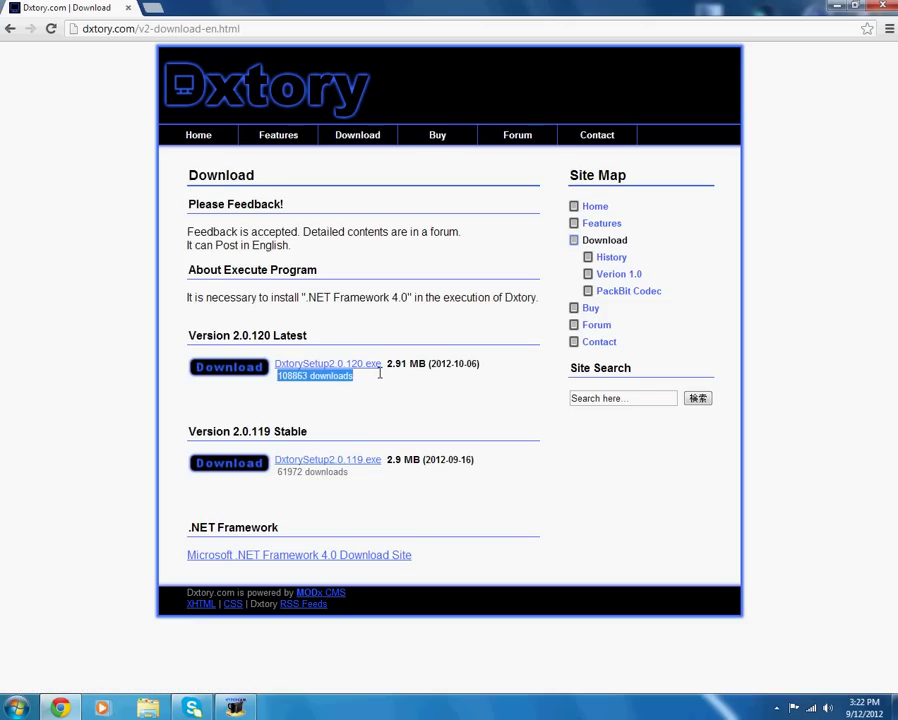
{"action": "left_click_drag", "start_coordinate": [277, 474], "coordinate": [354, 472]}
{"action": "left_click", "coordinate": [410, 460]}
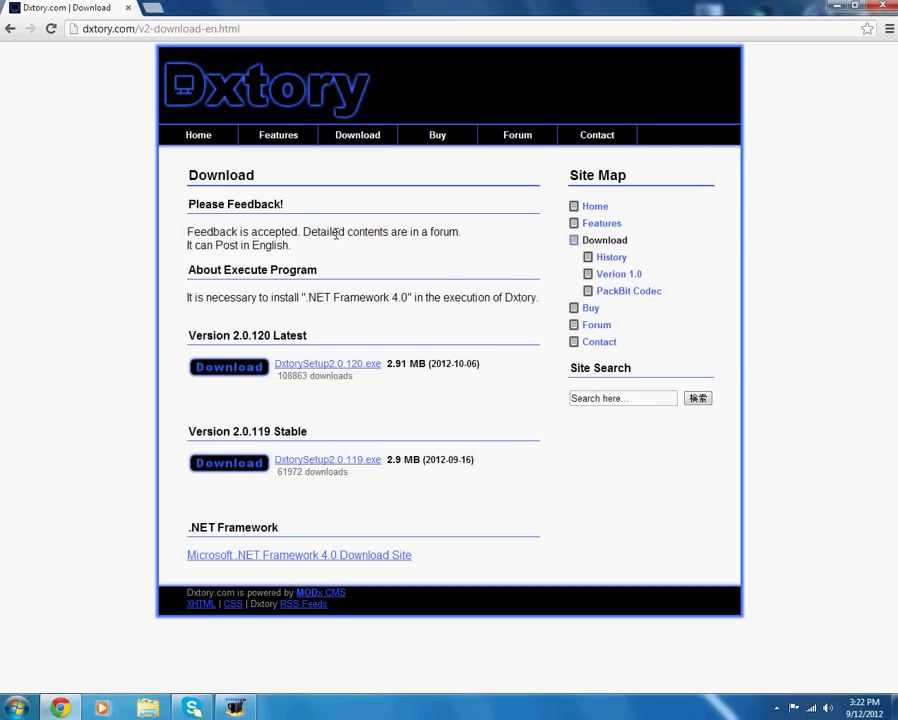
- Close Chrome and launch Dxtory from its desktop icon
{"action": "left_click", "coordinate": [884, 8]}
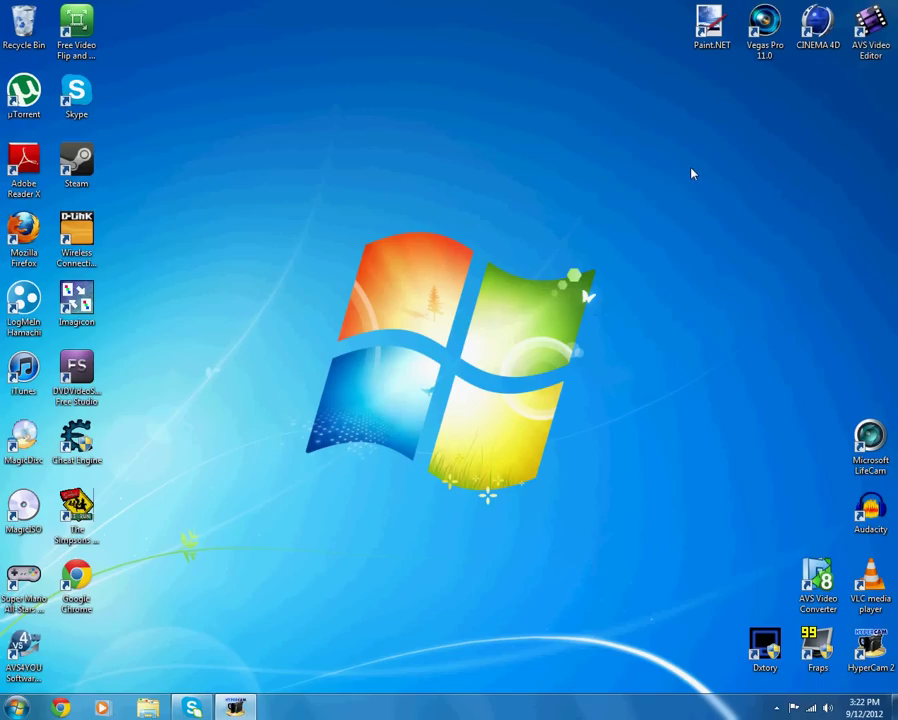
{"action": "mouse_move", "coordinate": [765, 648]}
{"action": "left_mouse_down"}
{"action": "mouse_move", "coordinate": [531, 422]}
{"action": "mouse_move", "coordinate": [762, 648]}
{"action": "left_mouse_up"}
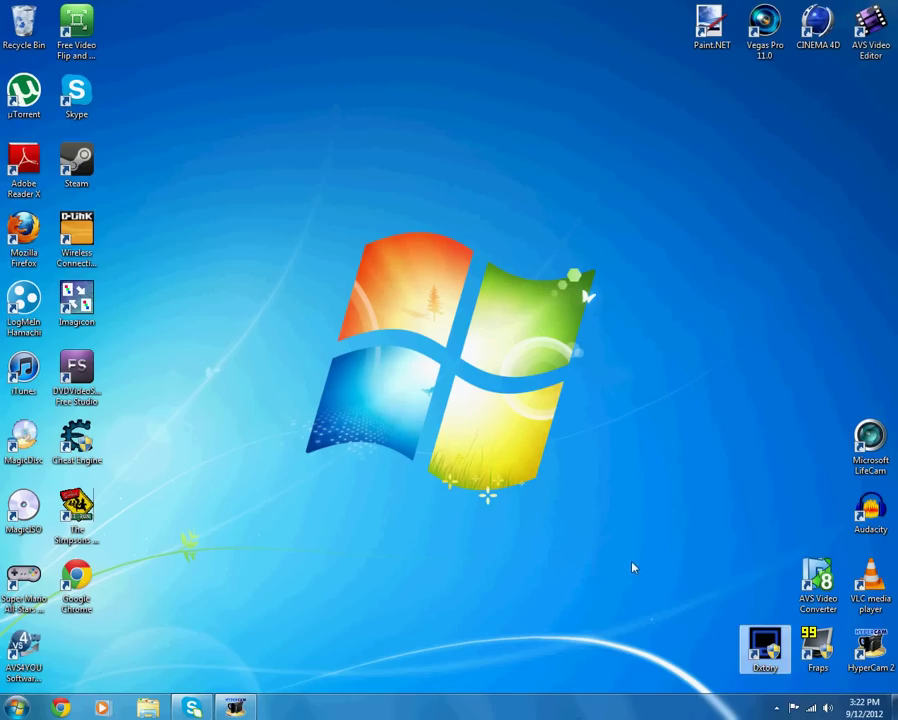
{"action": "double_click", "coordinate": [762, 645]}
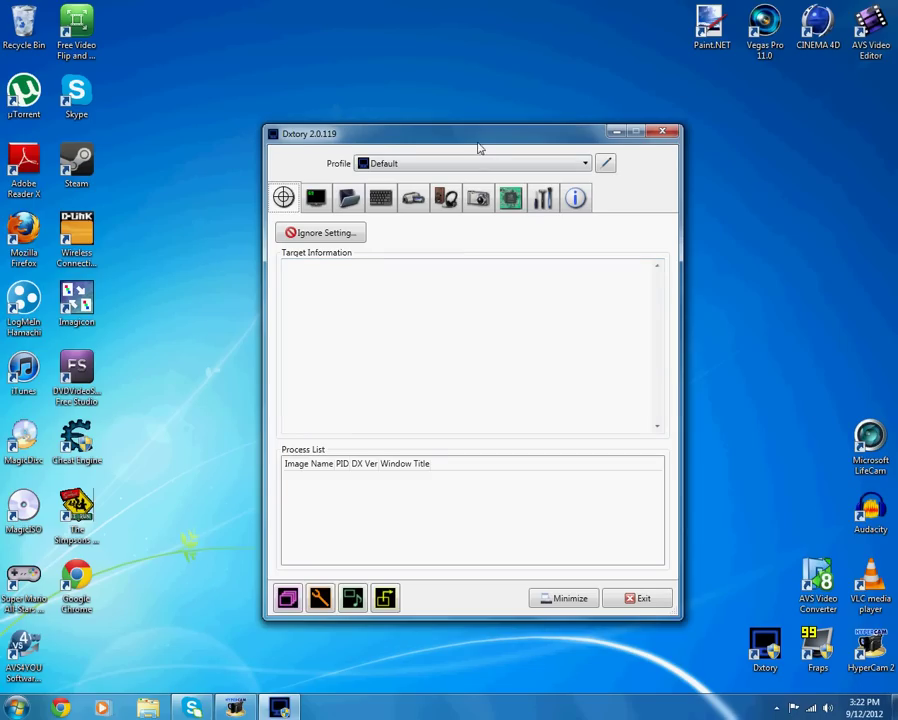
- Nudge the Dxtory window, glance at the Overlay and Hotkey tabs, and return to Target
{"action": "left_click_drag", "start_coordinate": [478, 146], "coordinate": [485, 147]}
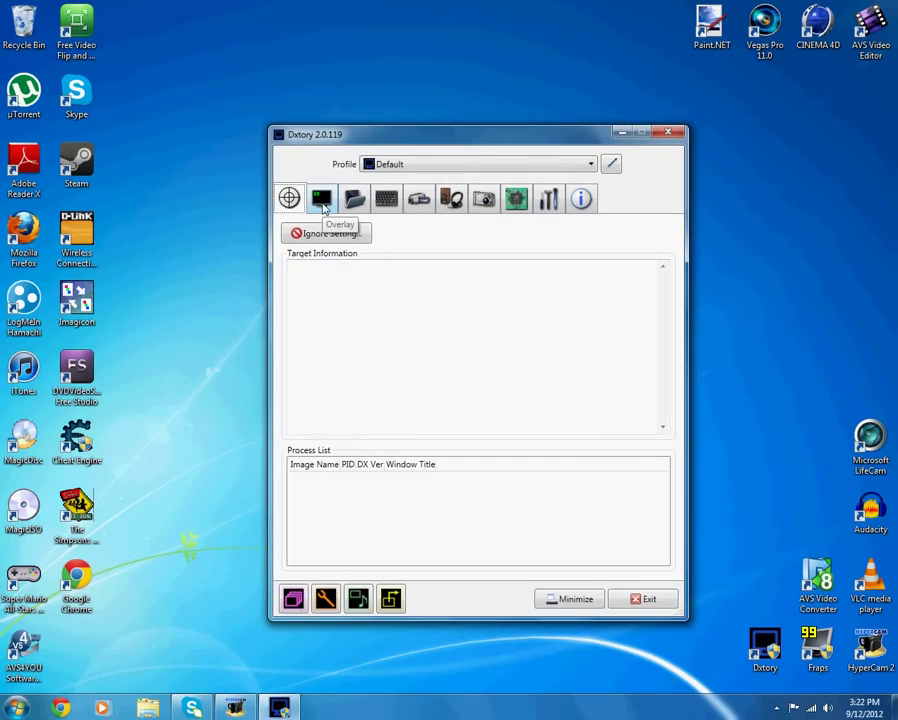
{"action": "left_click", "coordinate": [322, 199]}
{"action": "left_click", "coordinate": [386, 198]}
{"action": "left_click", "coordinate": [289, 198]}
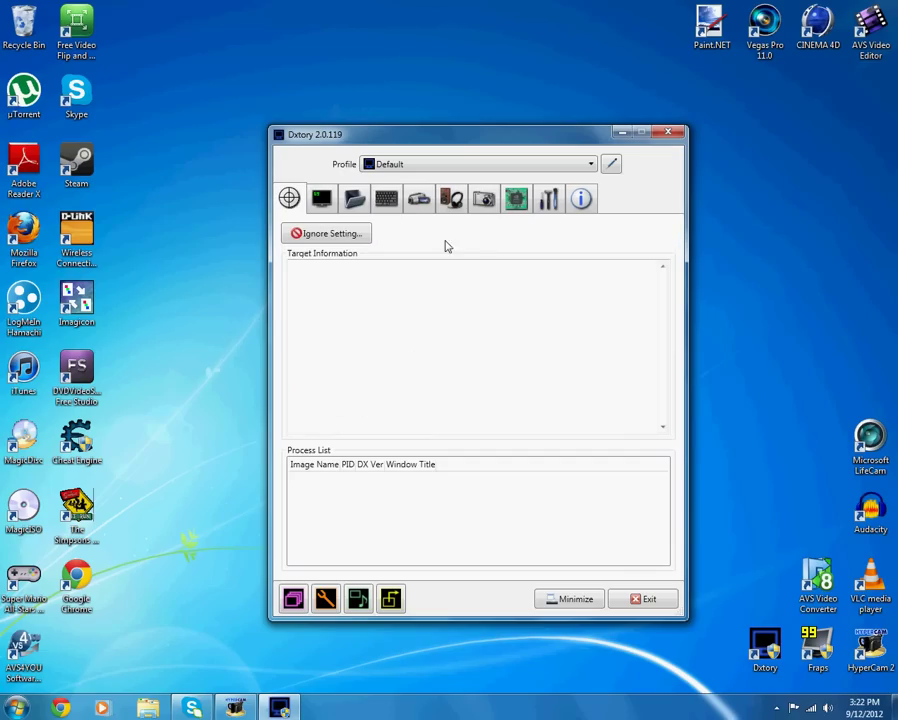
- Show the Overlay settings while keeping the Default profile selected
{"action": "left_click", "coordinate": [333, 201]}
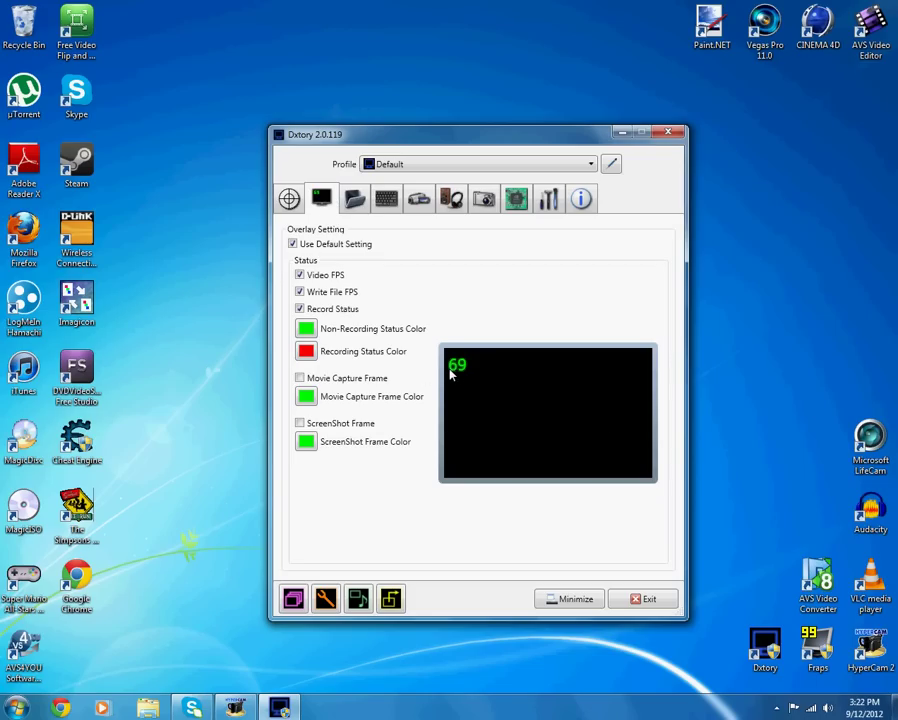
{"action": "mouse_move", "coordinate": [457, 372]}
{"action": "left_click", "coordinate": [394, 162]}
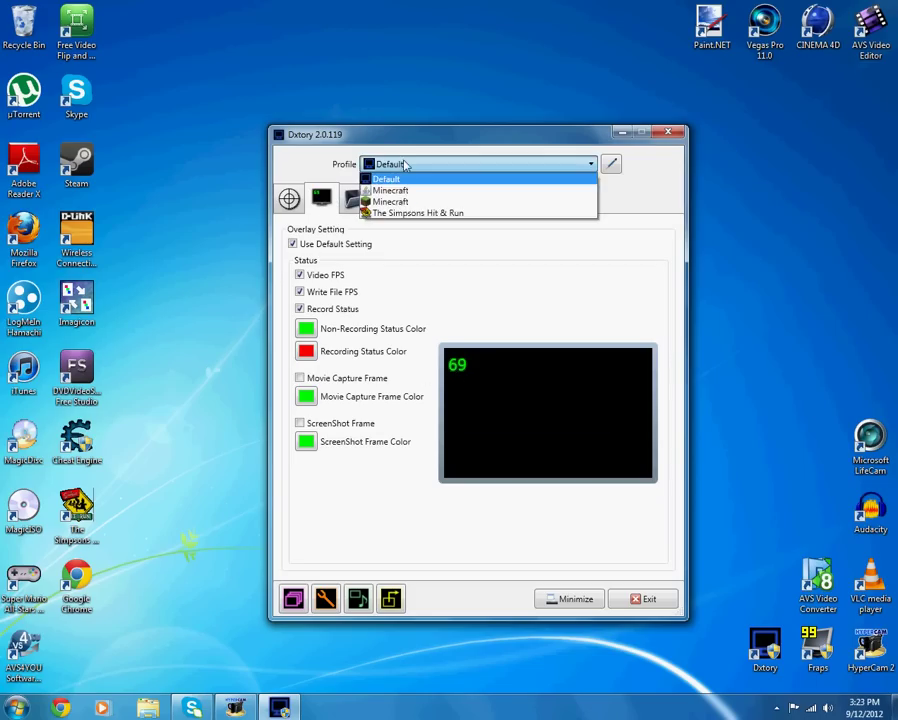
{"action": "left_click", "coordinate": [386, 179]}
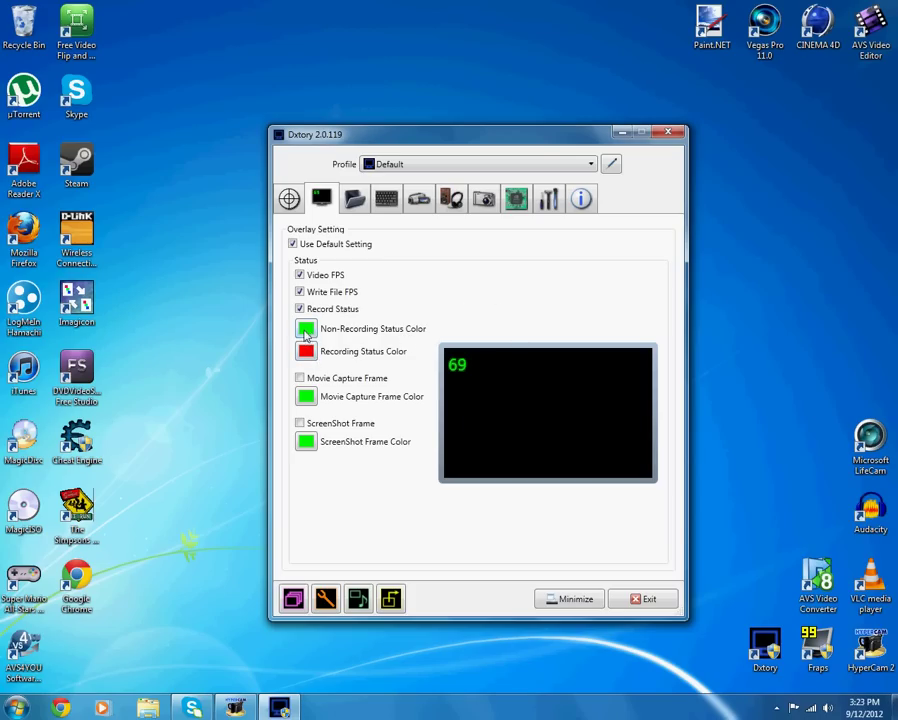
- Leave the recording status colour red, place the status readout top-left, and view Folder settings
{"action": "left_click", "coordinate": [311, 350]}
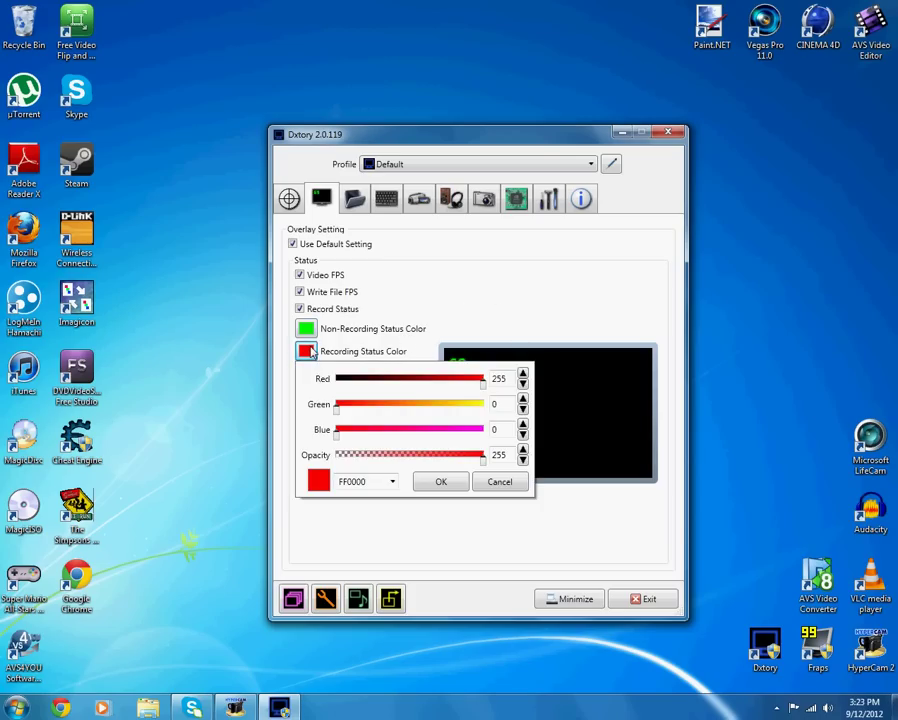
{"action": "left_click", "coordinate": [393, 482]}
{"action": "left_click", "coordinate": [398, 408]}
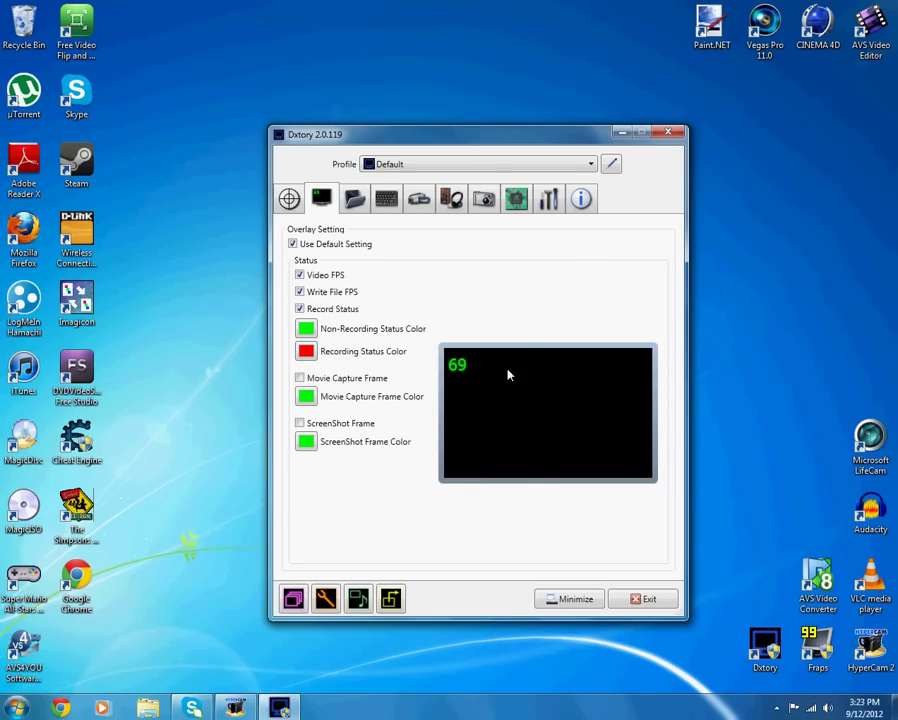
{"action": "left_click", "coordinate": [631, 368]}
{"action": "left_click", "coordinate": [466, 364]}
{"action": "left_click", "coordinate": [355, 200]}
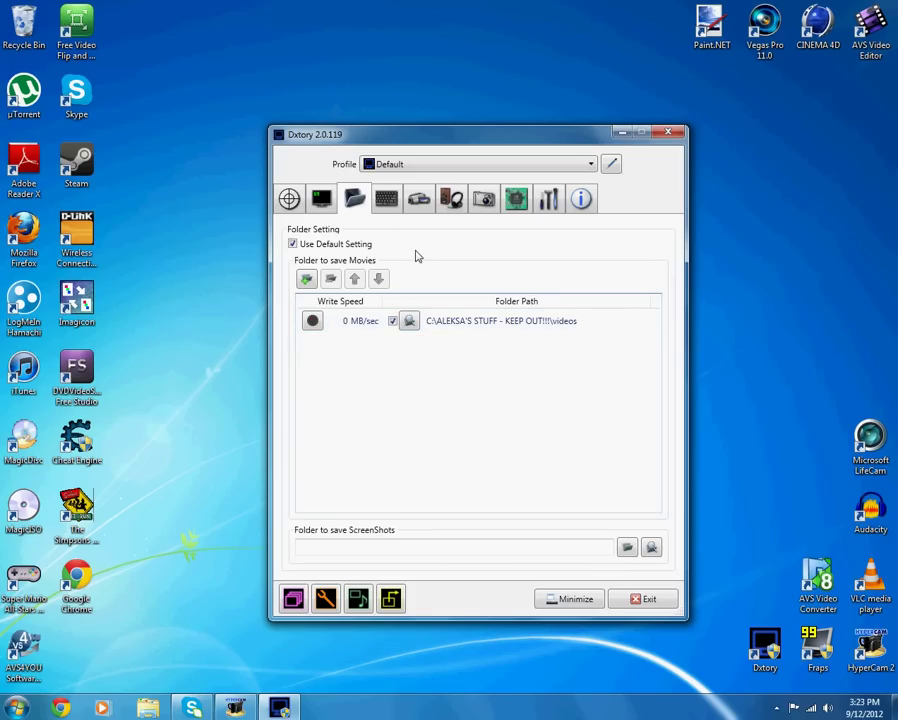
- Keep the Default profile and view hotkeys: F12 for movie capture, F11 for screenshot
{"action": "left_click", "coordinate": [432, 164]}
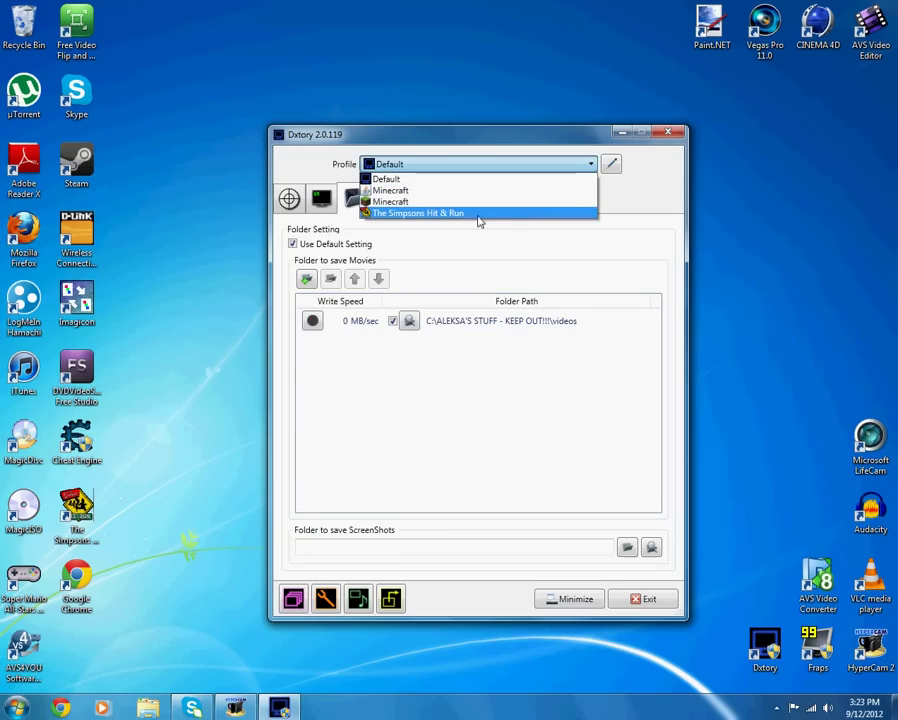
{"action": "left_click", "coordinate": [497, 173]}
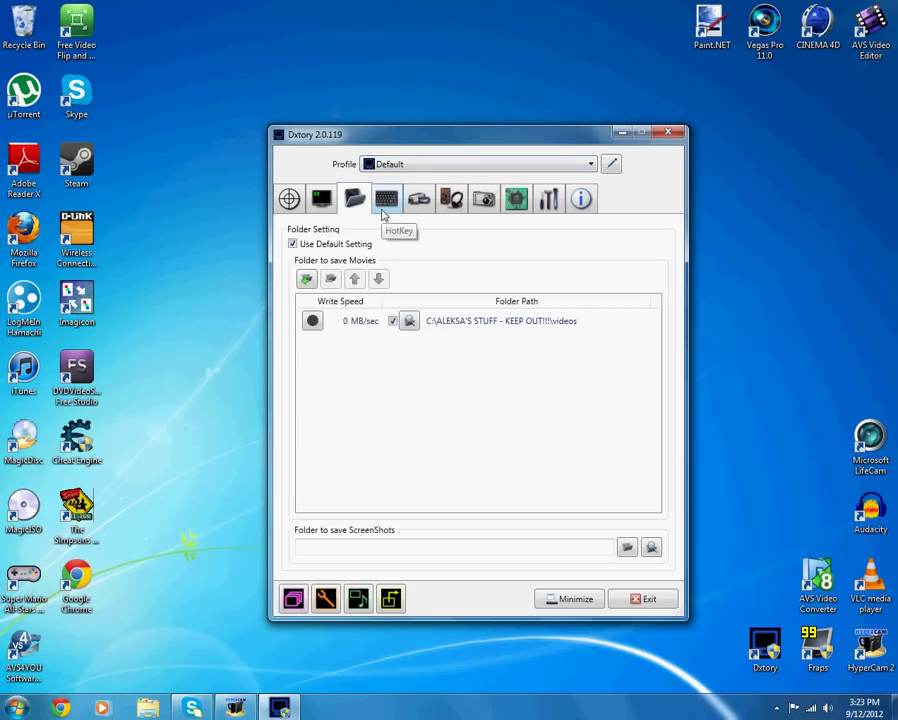
{"action": "left_click", "coordinate": [384, 206]}
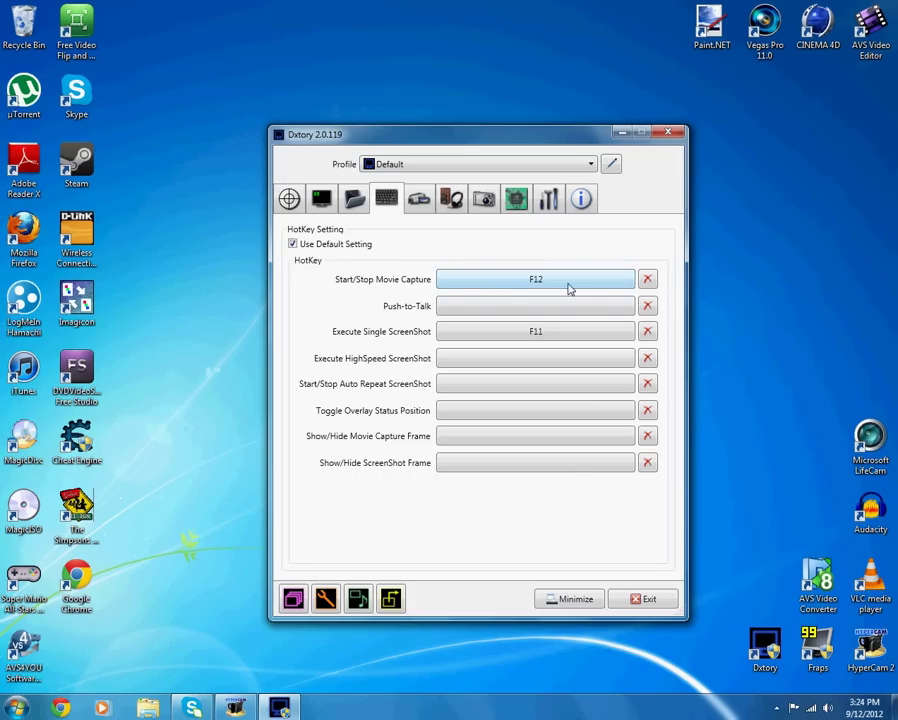
- In the Movie tab's codec configuration, try the formats and settle on YUV420(2x2) - Medium Quality
{"action": "left_click", "coordinate": [419, 200]}
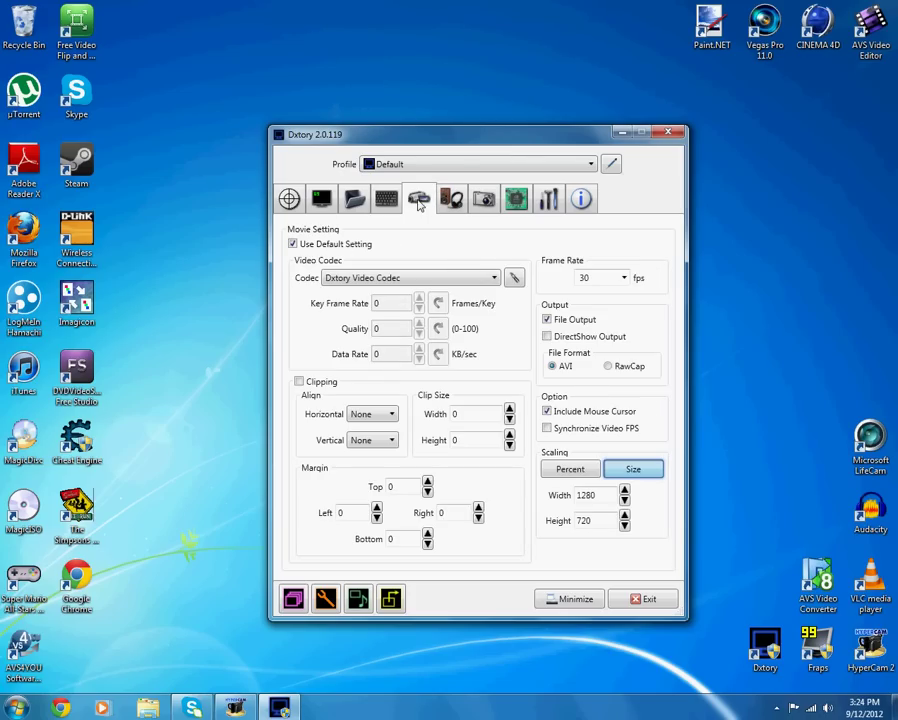
{"action": "left_click", "coordinate": [514, 278]}
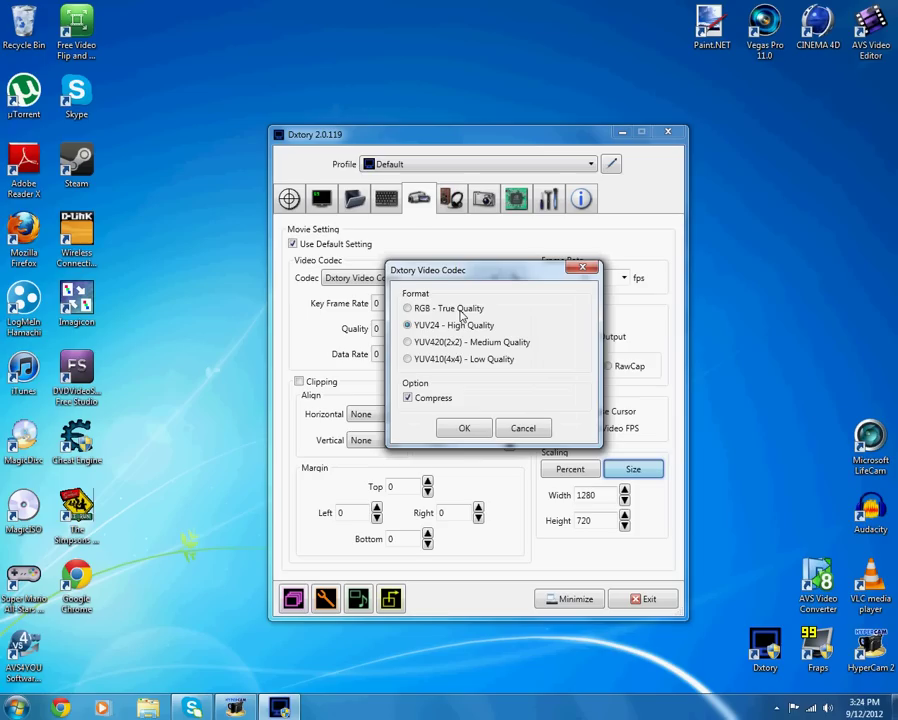
{"action": "left_click", "coordinate": [408, 361]}
{"action": "left_click", "coordinate": [455, 343]}
{"action": "left_click", "coordinate": [448, 325]}
{"action": "left_click", "coordinate": [418, 310]}
{"action": "left_click", "coordinate": [422, 328]}
{"action": "left_click", "coordinate": [490, 343]}
- Confirm the codec format and keep the frame rate at 30 fps
{"action": "left_click", "coordinate": [465, 428]}
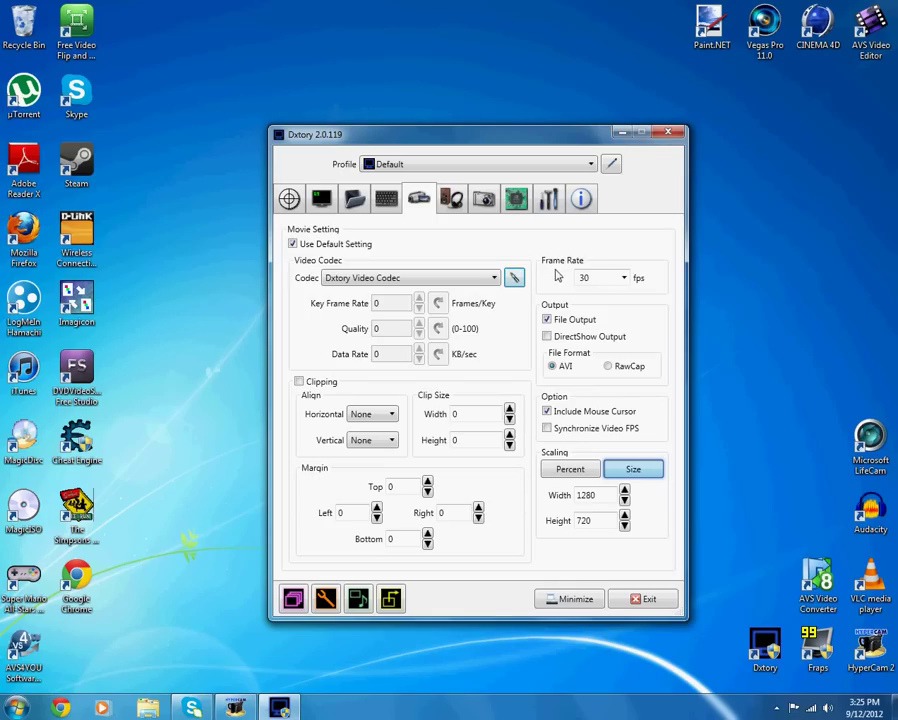
{"action": "left_click", "coordinate": [622, 277]}
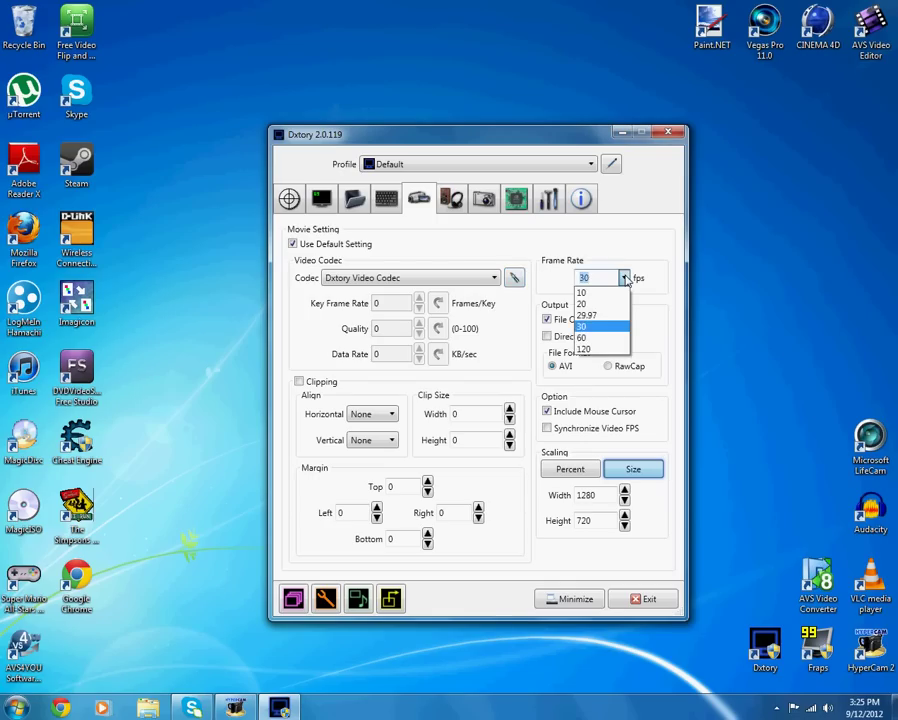
{"action": "left_click", "coordinate": [596, 327]}
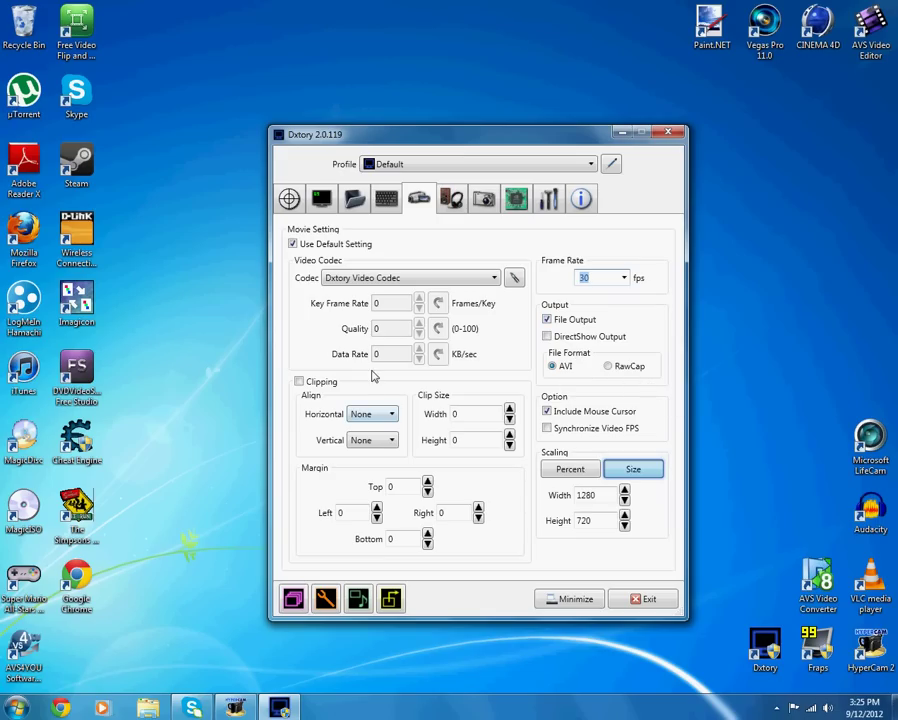
- Toggle scaling to Percent and back to Size, keeping width 1280 and height 720
{"action": "left_click", "coordinate": [580, 470]}
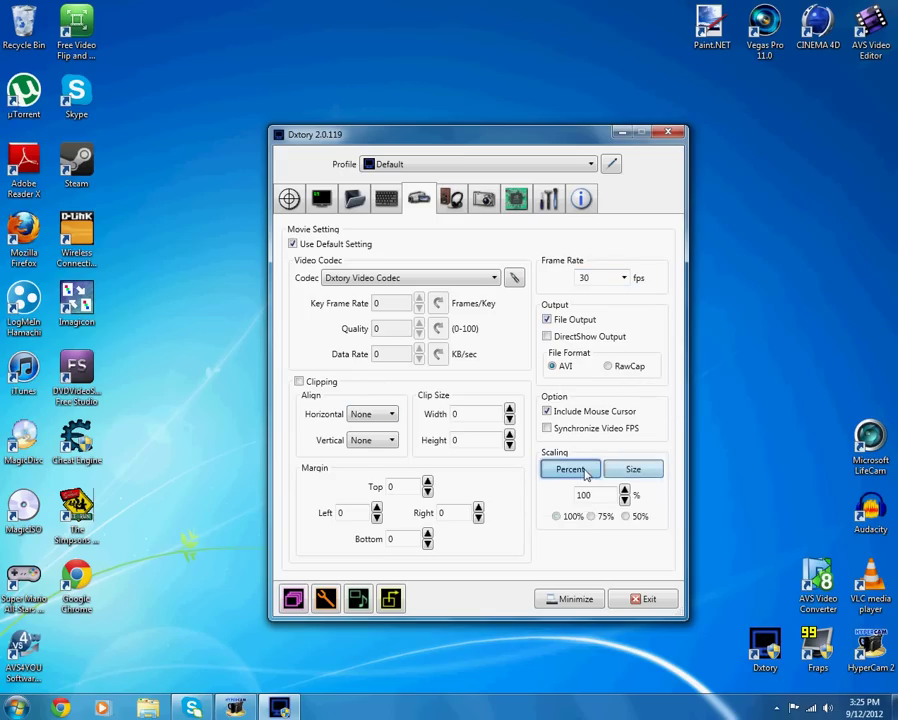
{"action": "left_click", "coordinate": [616, 469]}
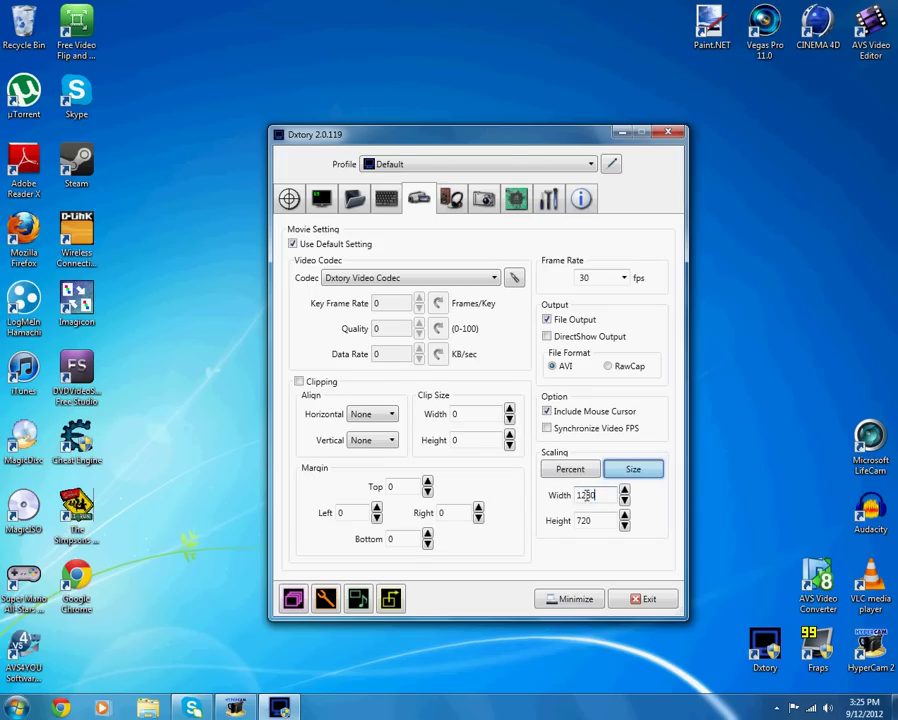
{"action": "double_click", "coordinate": [583, 495]}
{"action": "double_click", "coordinate": [572, 521]}
{"action": "left_click", "coordinate": [581, 520]}
- In the Audio settings, keep Desktop Microphone as the recording device
{"action": "left_click", "coordinate": [451, 198]}
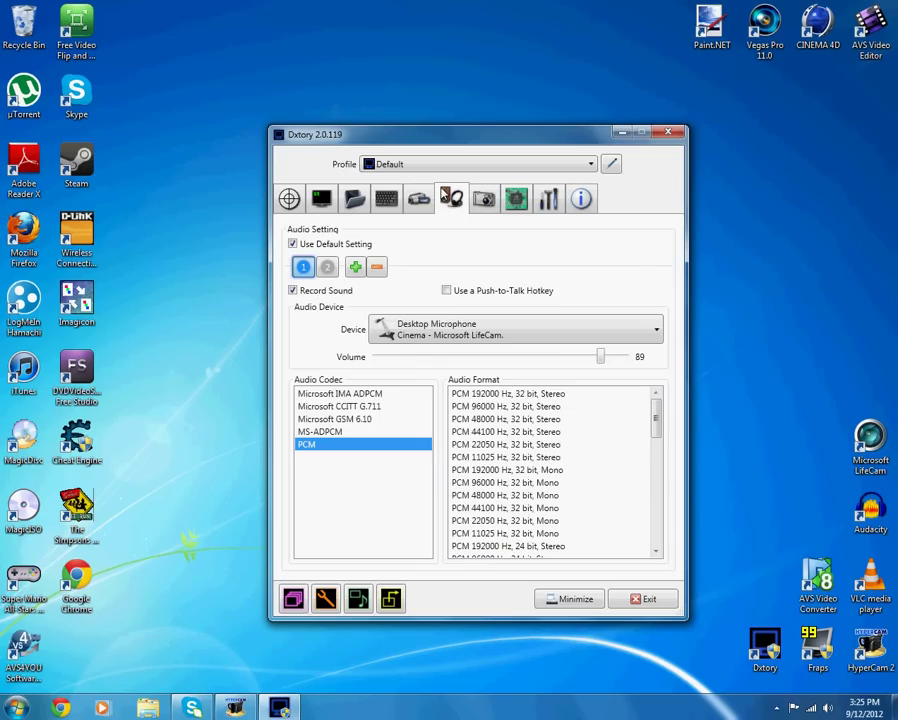
{"action": "left_click", "coordinate": [441, 338]}
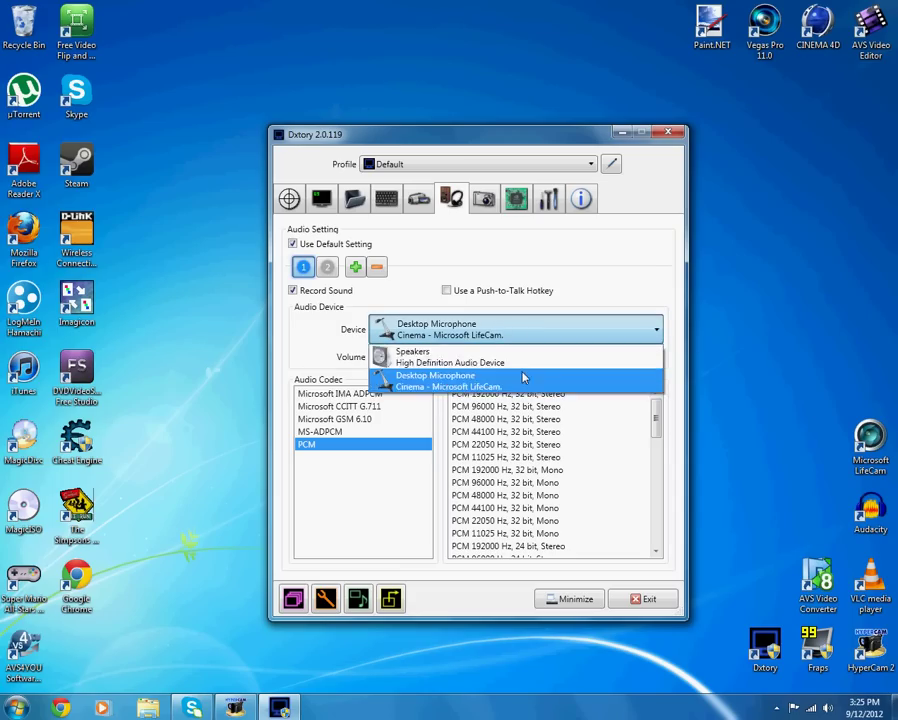
{"action": "left_click", "coordinate": [455, 380]}
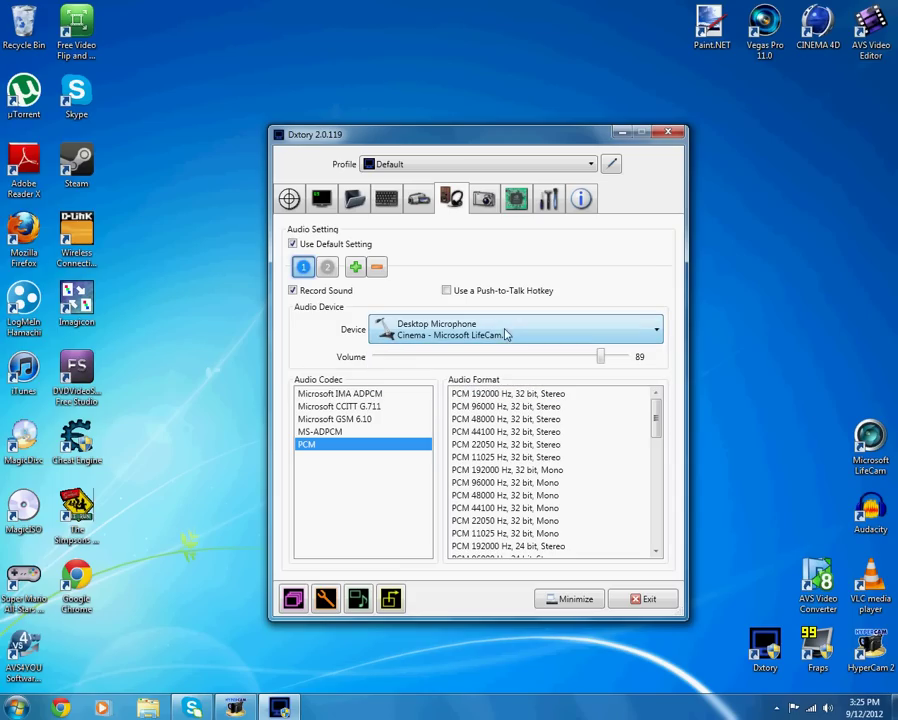
{"action": "left_click", "coordinate": [429, 340]}
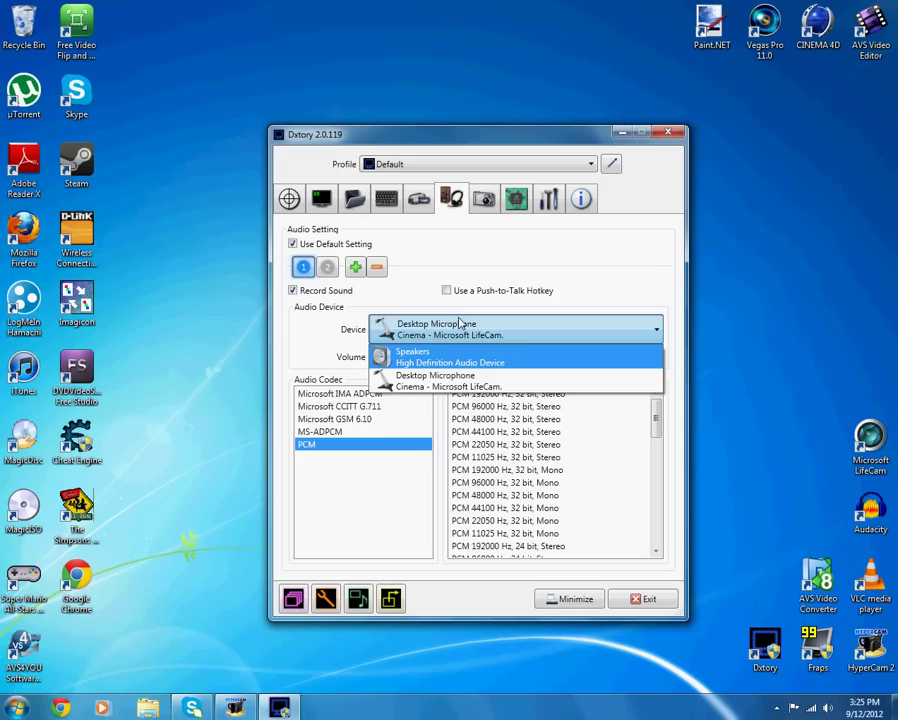
{"action": "left_click", "coordinate": [330, 287]}
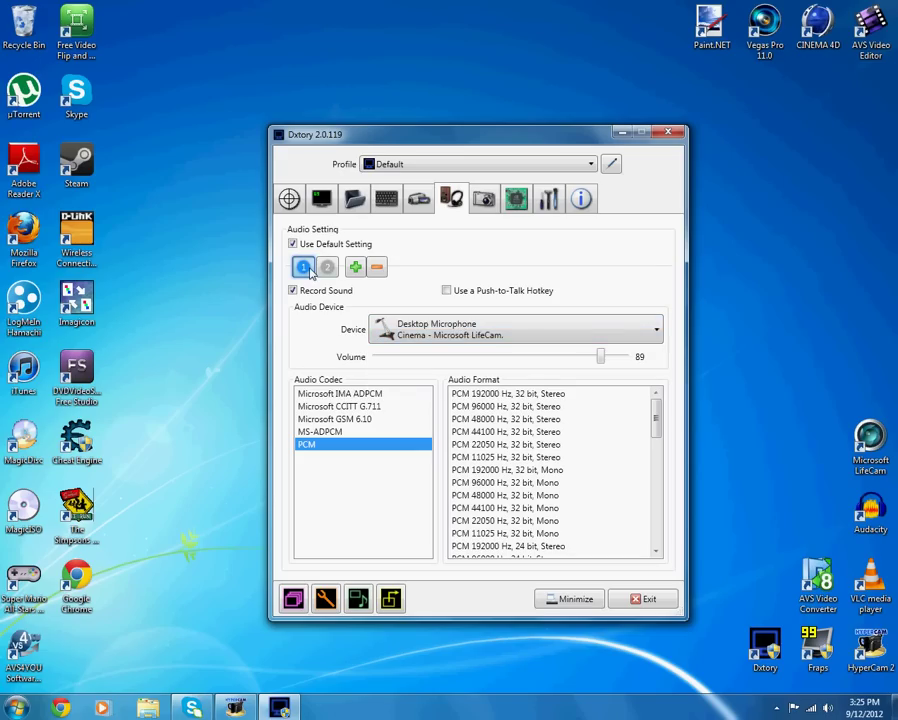
{"action": "left_click", "coordinate": [440, 330]}
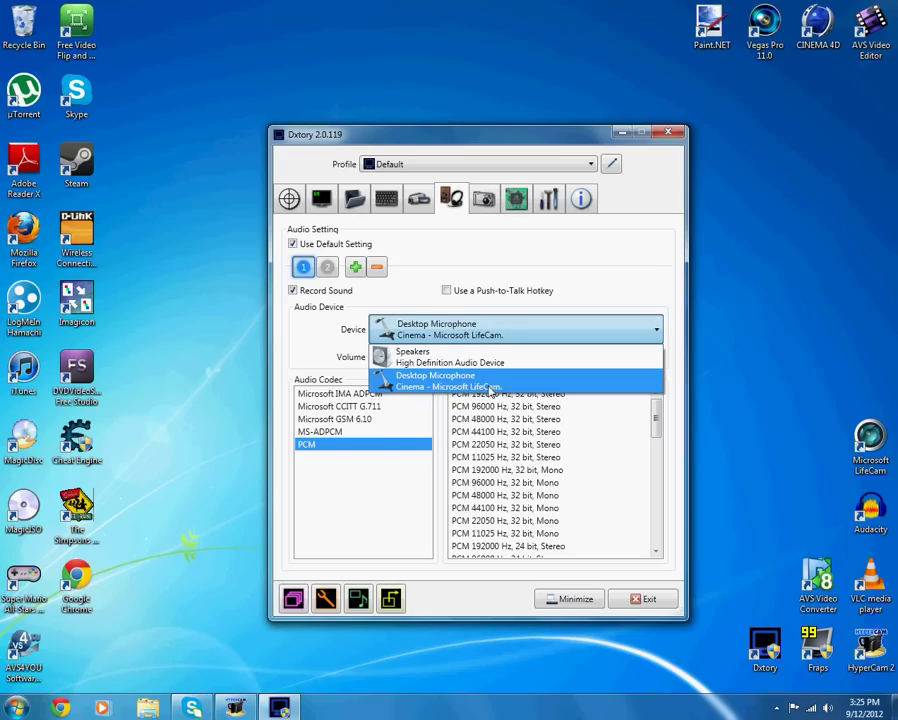
{"action": "left_click", "coordinate": [490, 385]}
{"action": "left_click", "coordinate": [468, 330]}
- Use Speakers for the second audio track and Desktop Microphone for the first
{"action": "left_click", "coordinate": [462, 360]}
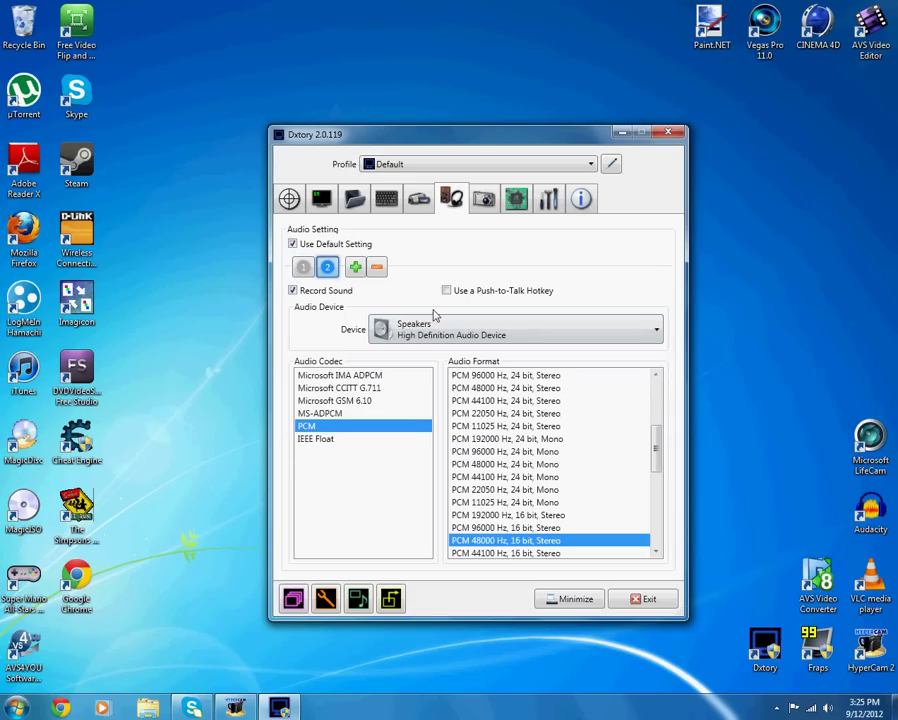
{"action": "left_click", "coordinate": [440, 326]}
{"action": "left_click", "coordinate": [462, 358]}
{"action": "left_click", "coordinate": [302, 266]}
{"action": "left_click", "coordinate": [410, 331]}
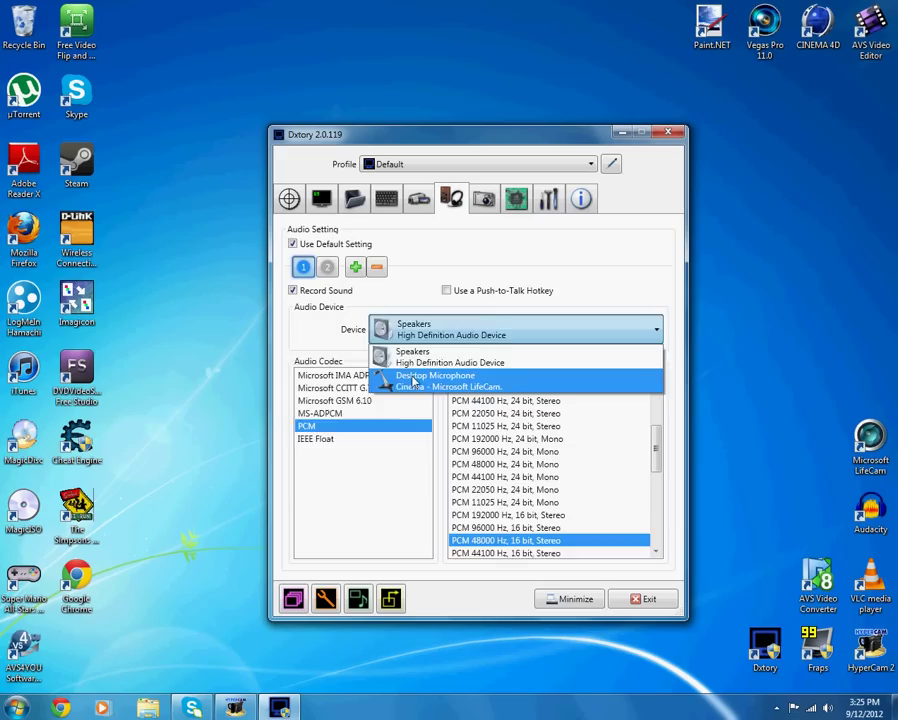
{"action": "left_click", "coordinate": [412, 380]}
{"action": "left_click", "coordinate": [326, 266]}
{"action": "left_click", "coordinate": [302, 266]}
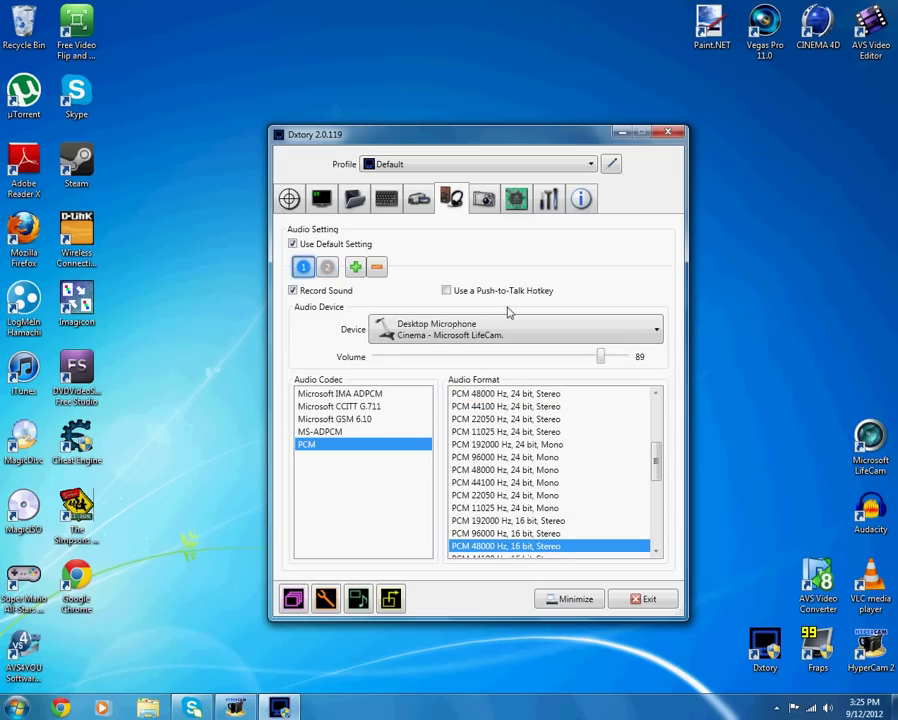
- Add a third audio profile, remove it again, and return to profile 1
{"action": "left_click", "coordinate": [355, 266]}
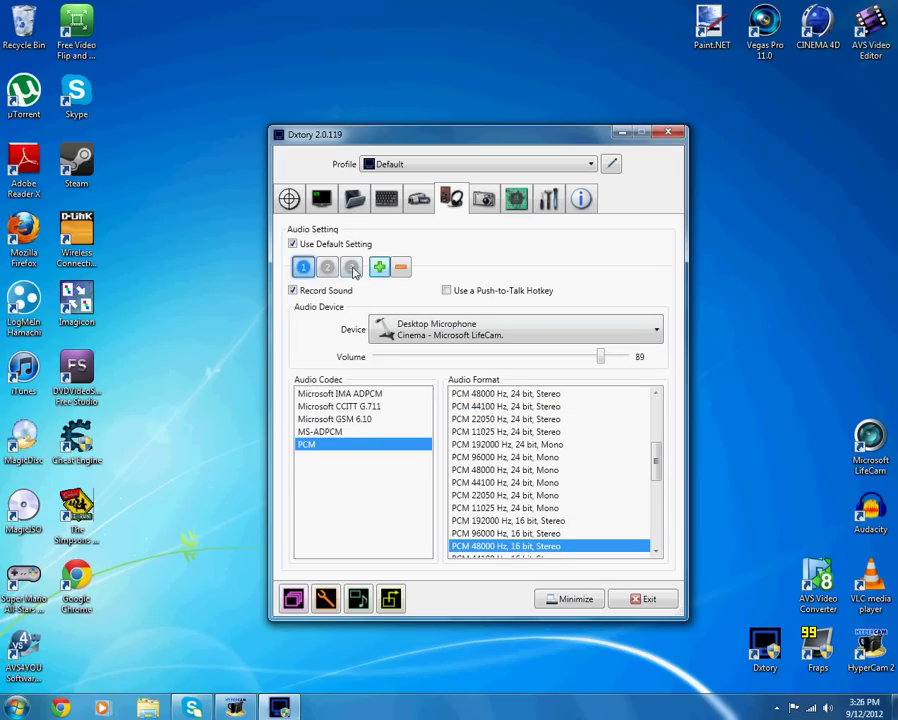
{"action": "left_click", "coordinate": [397, 332]}
{"action": "left_click", "coordinate": [400, 352]}
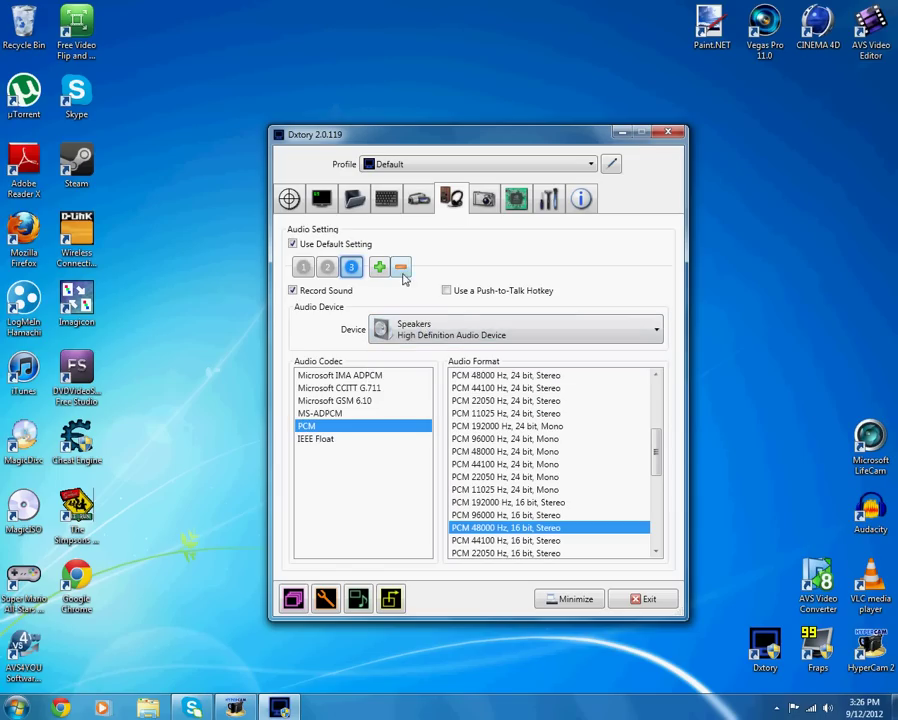
{"action": "left_click", "coordinate": [401, 268]}
{"action": "left_click", "coordinate": [327, 267]}
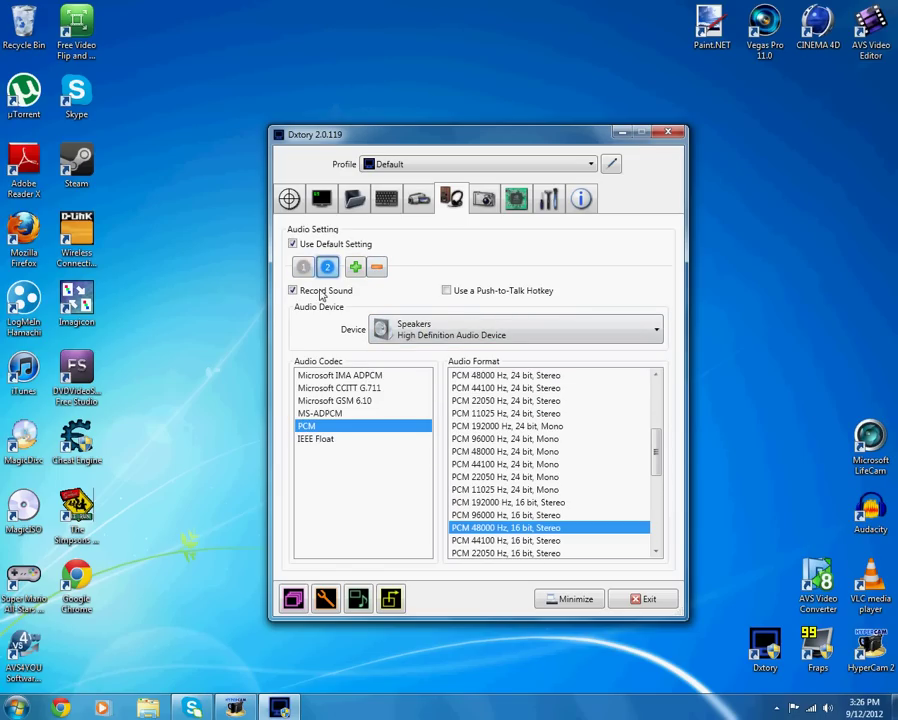
{"action": "left_click", "coordinate": [303, 267]}
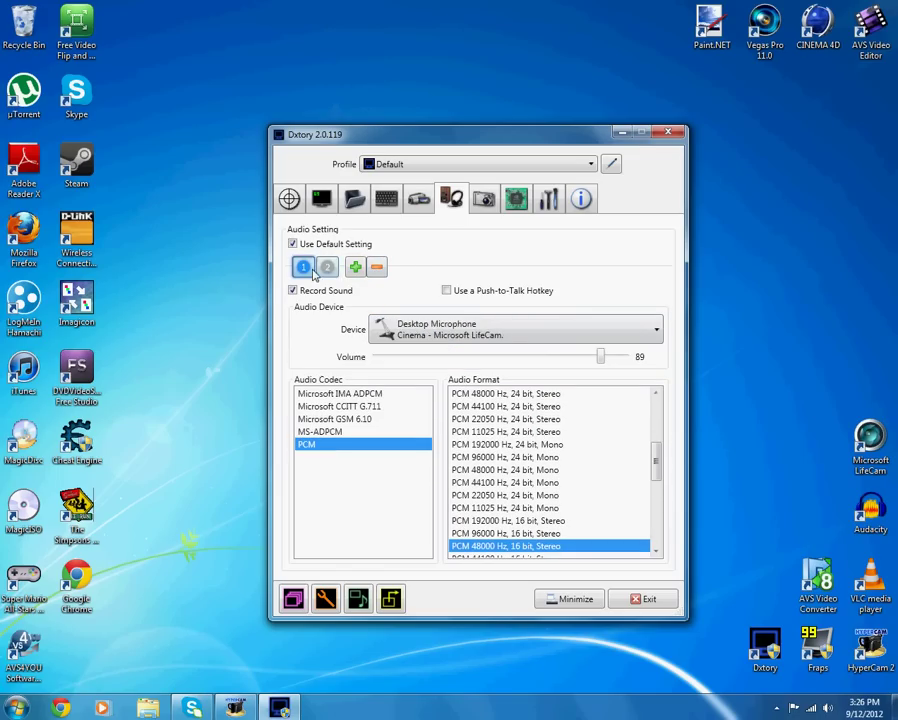
- Keep JPEG as the screenshot format with JPEG quality 100
{"action": "left_click", "coordinate": [484, 200]}
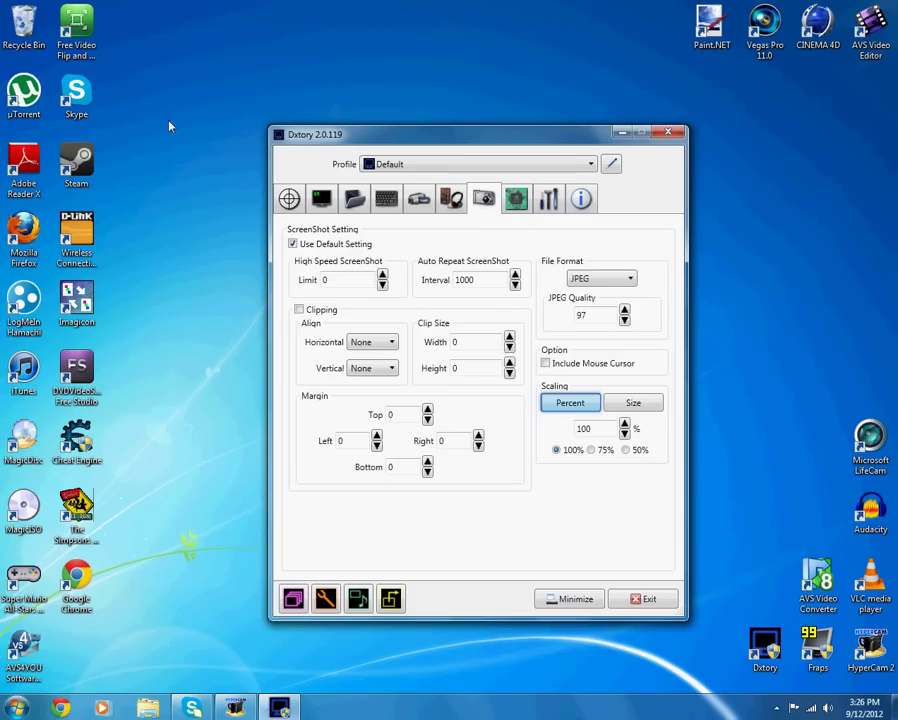
{"action": "left_click", "coordinate": [593, 284]}
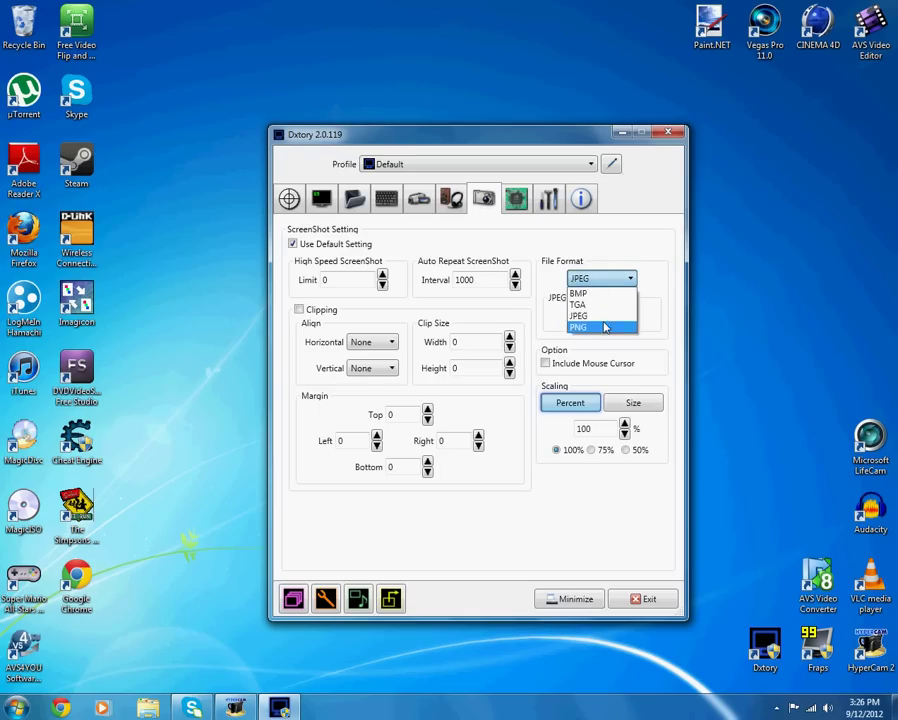
{"action": "left_click", "coordinate": [596, 316]}
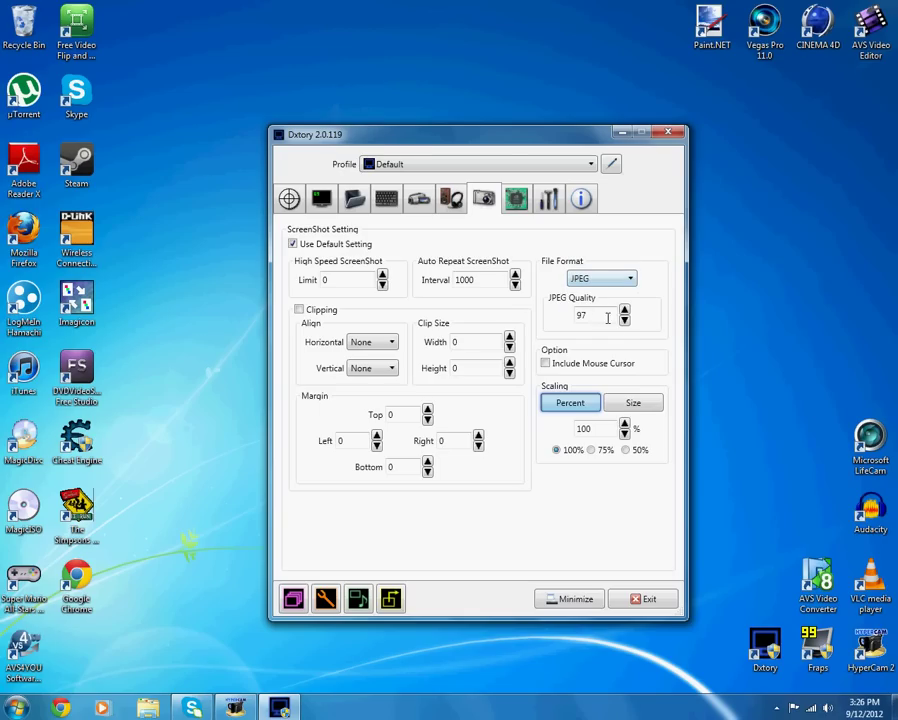
{"action": "left_click", "coordinate": [625, 311]}
{"action": "double_click", "coordinate": [583, 315]}
{"action": "left_click", "coordinate": [625, 311]}
- Keep screenshot scaling in Percent mode and bring up the Advanced settings
{"action": "left_click", "coordinate": [646, 406]}
{"action": "left_click", "coordinate": [572, 405]}
{"action": "left_click", "coordinate": [516, 200]}
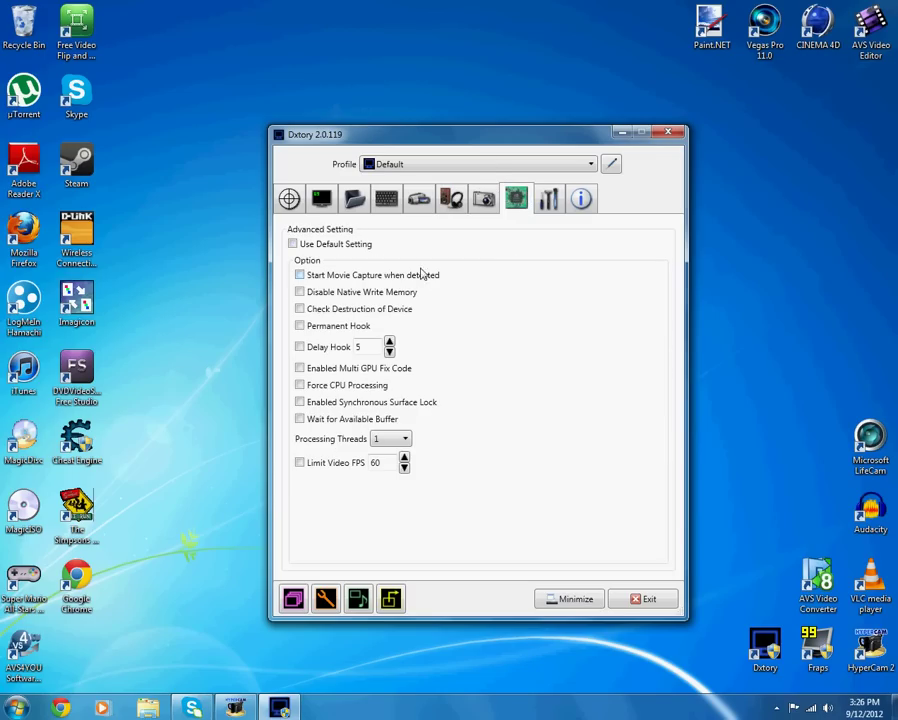
- Pass through Global to the Info page and select the Registered and Unlimited licence lines
{"action": "left_click", "coordinate": [545, 202]}
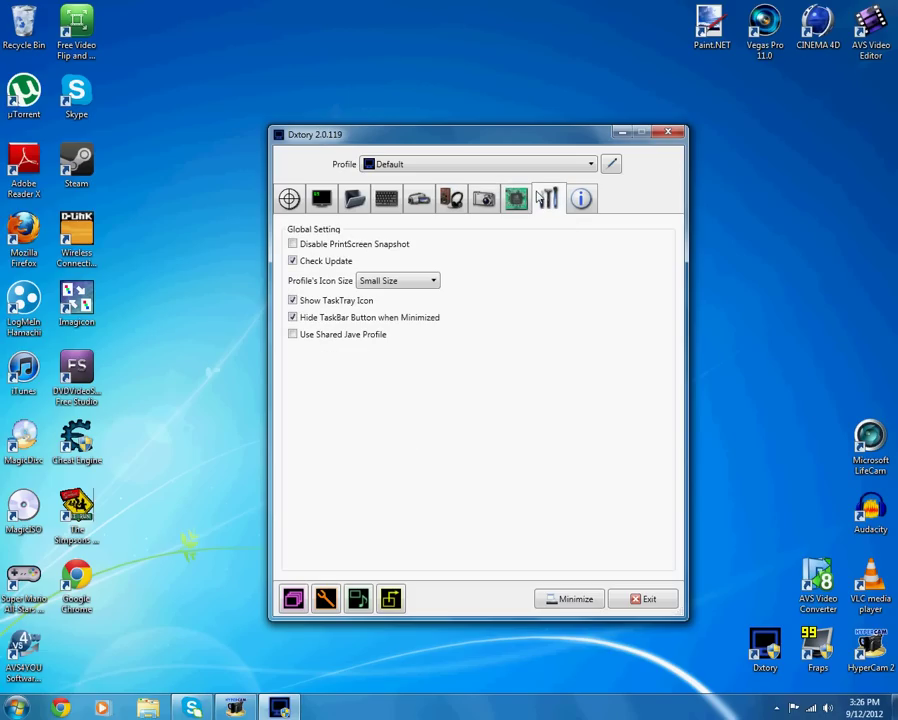
{"action": "left_click", "coordinate": [581, 198]}
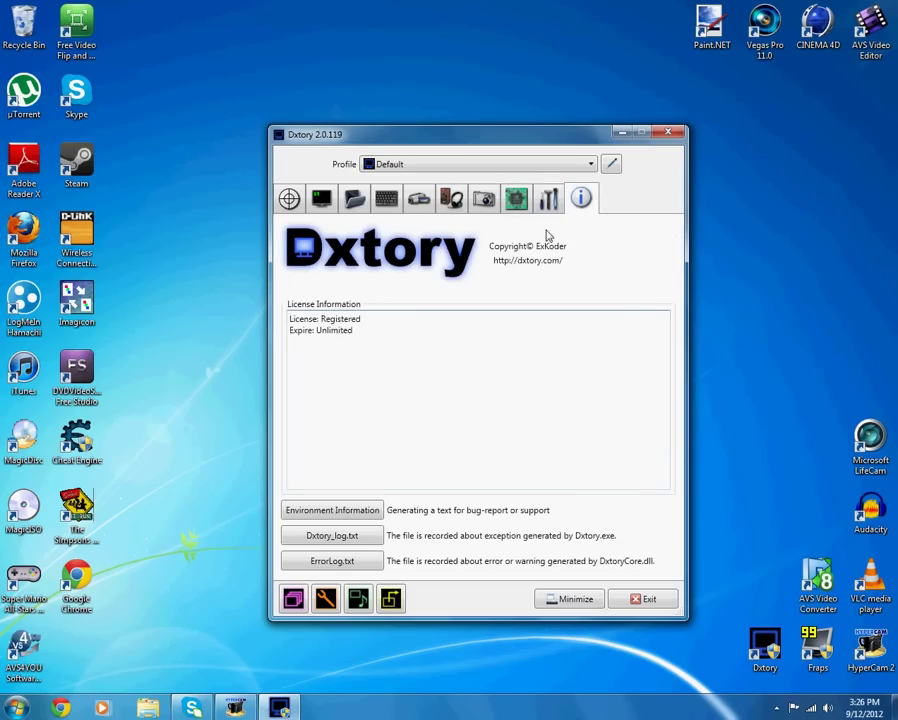
{"action": "left_click_drag", "start_coordinate": [415, 337], "coordinate": [289, 321]}
{"action": "left_click", "coordinate": [304, 320]}
{"action": "left_click", "coordinate": [389, 331]}
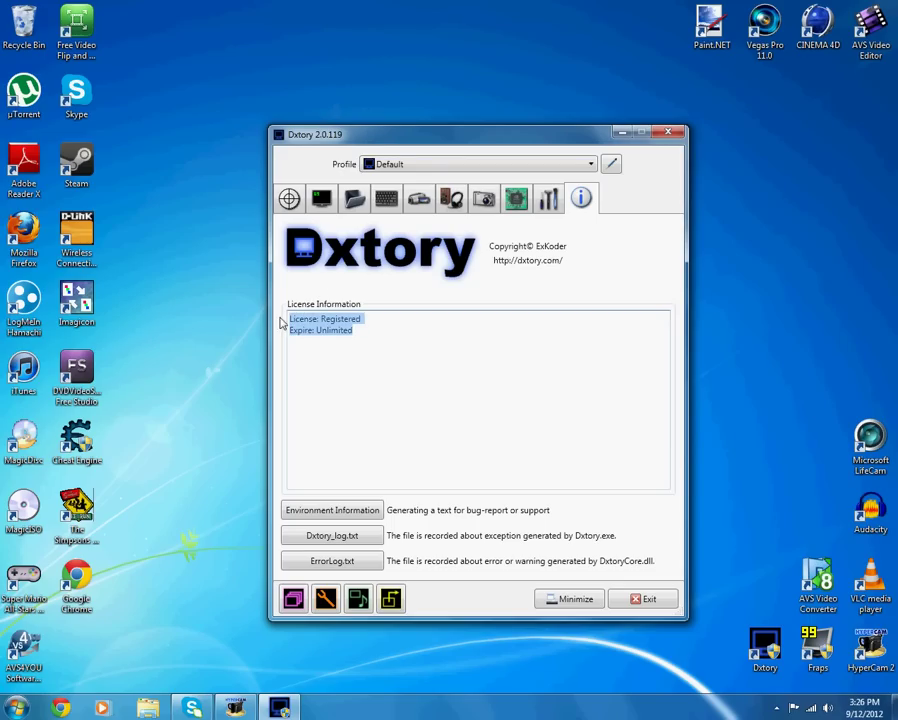
{"action": "left_click", "coordinate": [330, 326]}
{"action": "left_click_drag", "start_coordinate": [354, 331], "coordinate": [296, 314]}
{"action": "left_click", "coordinate": [350, 340]}
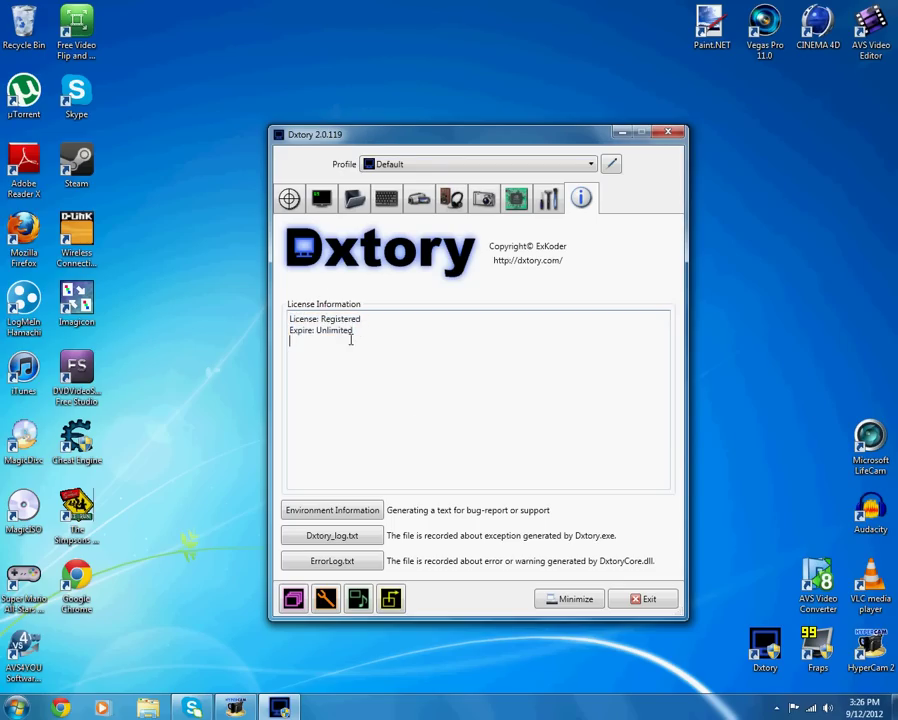
- Briefly visit the Target and Overlay tabs, then return to the Info page
{"action": "left_click", "coordinate": [289, 198]}
{"action": "left_click", "coordinate": [321, 198]}
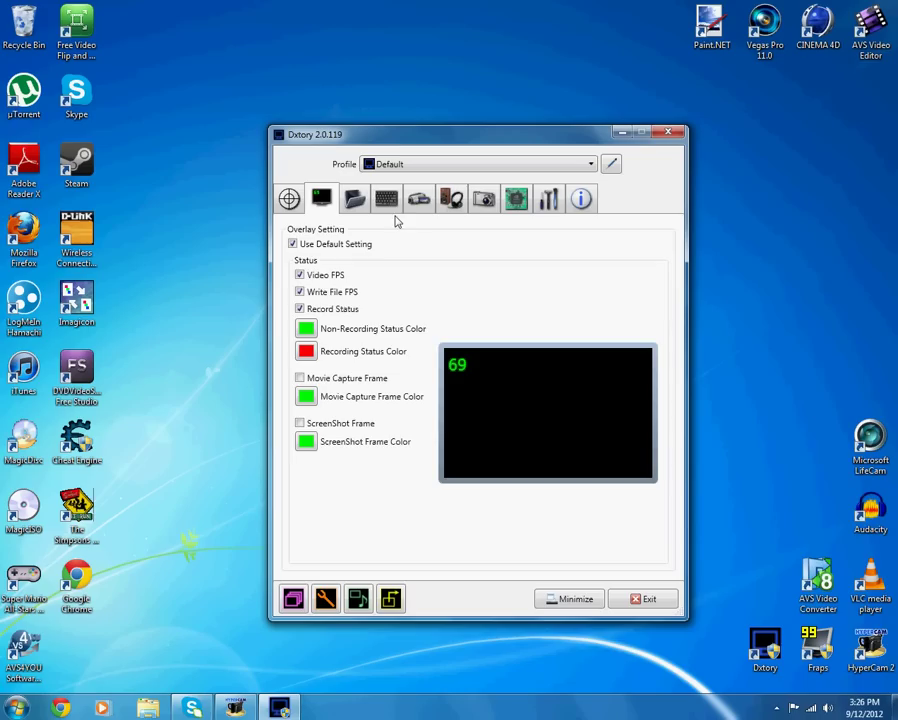
{"action": "left_click", "coordinate": [578, 206]}
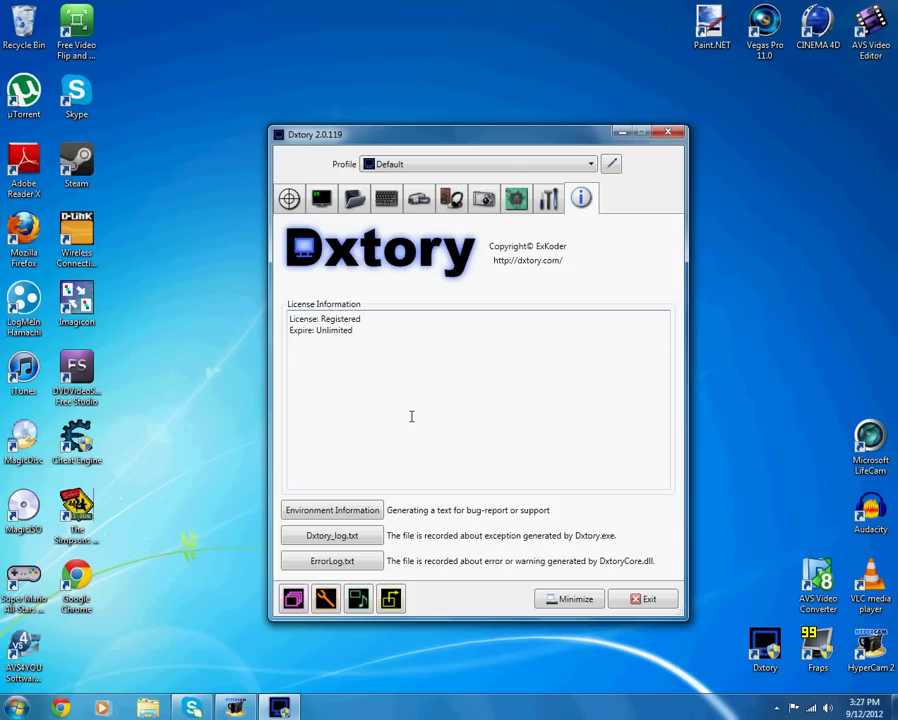
{"action": "left_click", "coordinate": [234, 708]}
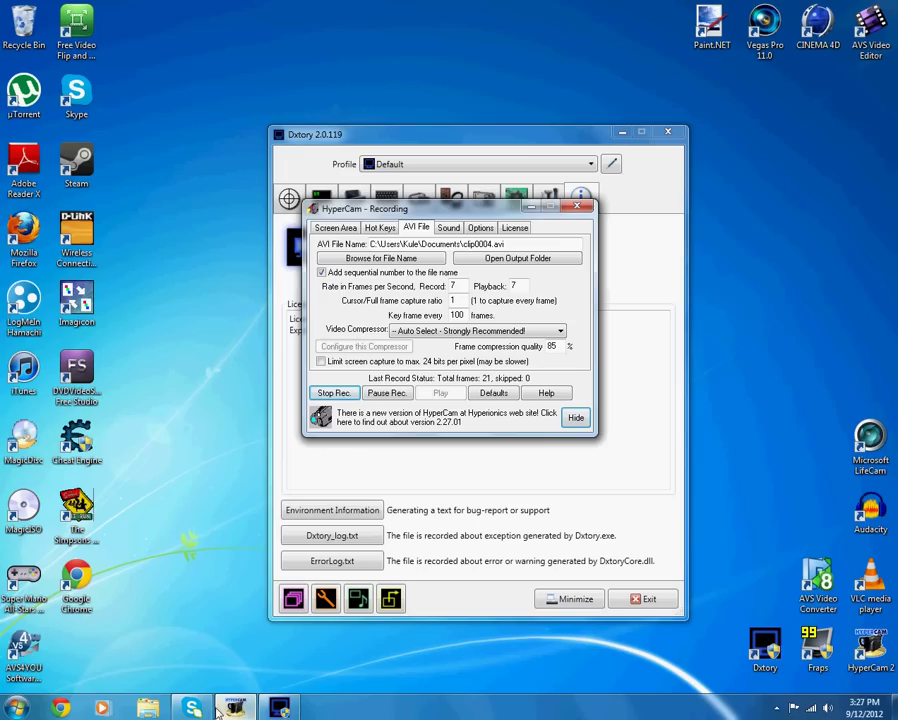
{"action": "left_click", "coordinate": [531, 207]}
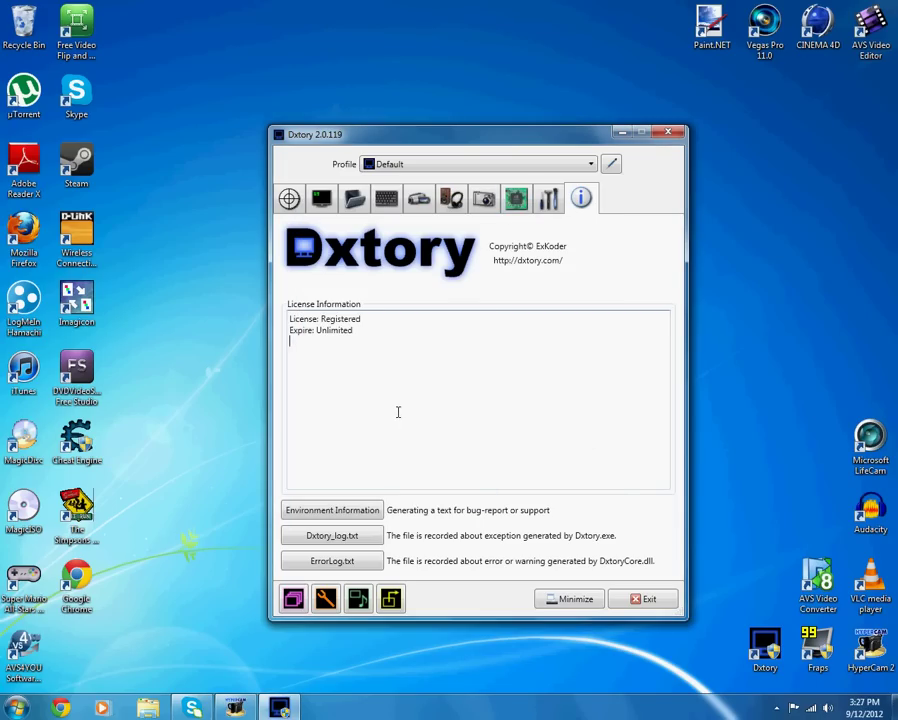
{"action": "key", "text": "ctrl+a"}
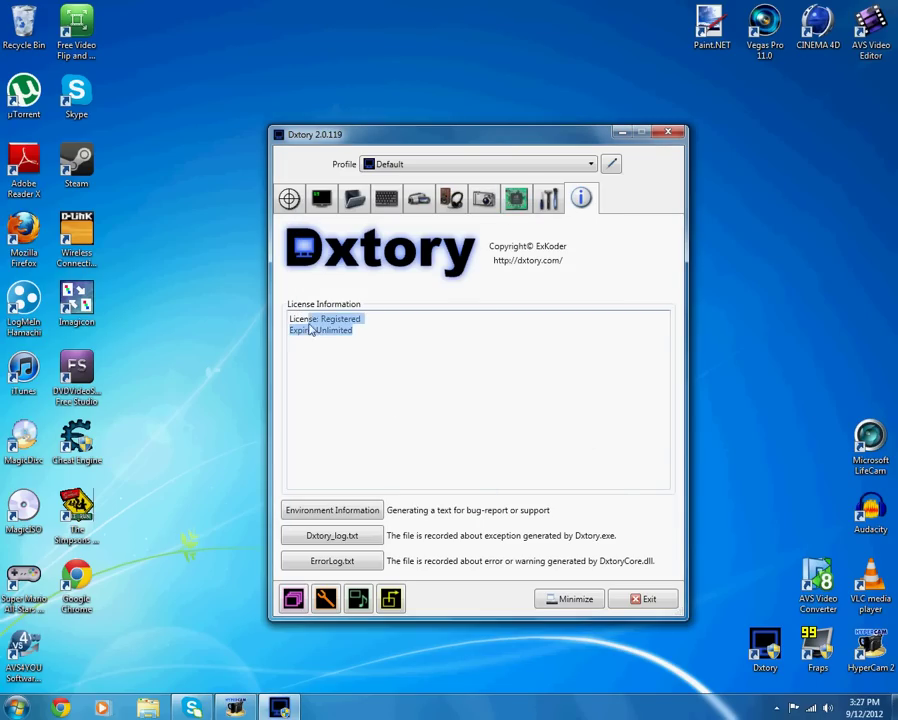
{"action": "left_click", "coordinate": [361, 332]}
{"action": "key", "text": "ctrl+a"}
{"action": "left_click", "coordinate": [328, 331]}
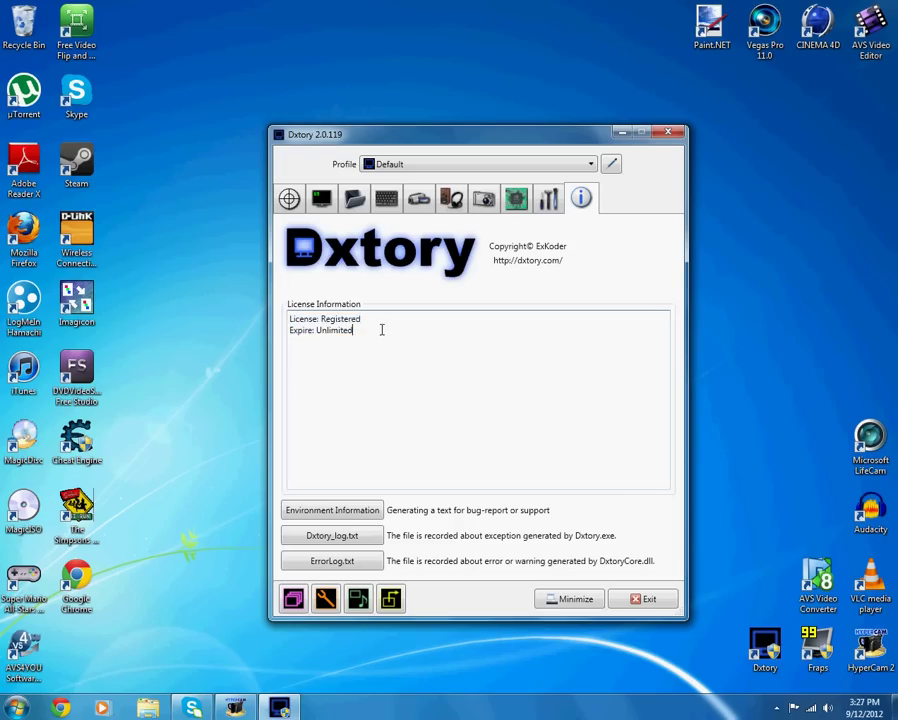
{"action": "key", "text": "ctrl+a"}
{"action": "left_click", "coordinate": [333, 319]}
{"action": "key", "text": "ctrl+a"}
{"action": "left_click", "coordinate": [306, 334]}
{"action": "key", "text": "ctrl+a"}
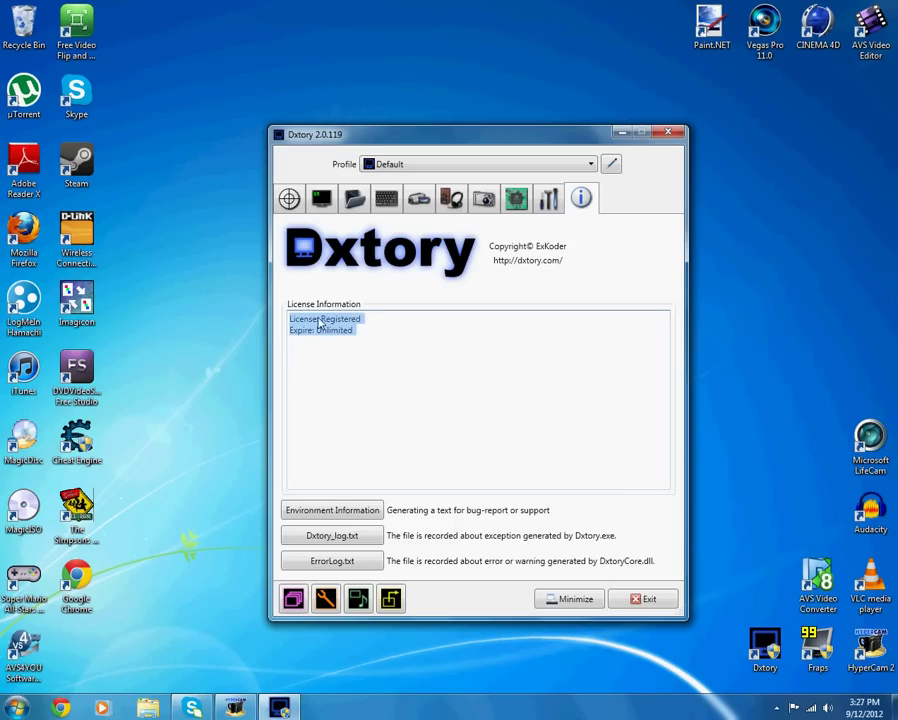
{"action": "left_click", "coordinate": [320, 319]}
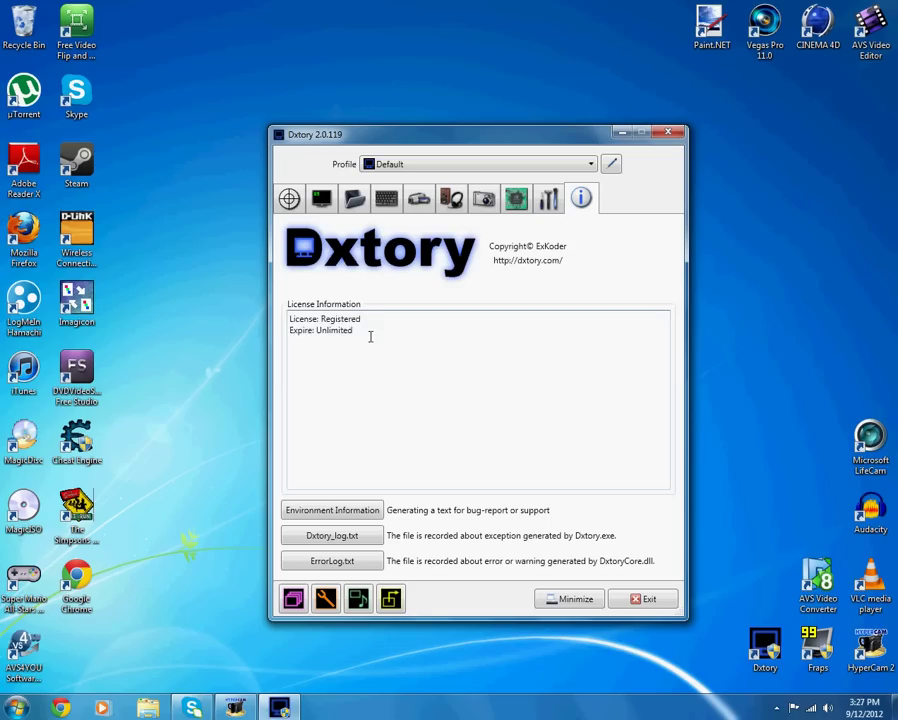
{"action": "key", "text": "ctrl+a"}
{"action": "left_click", "coordinate": [410, 339]}
{"action": "key", "text": "ctrl+a"}
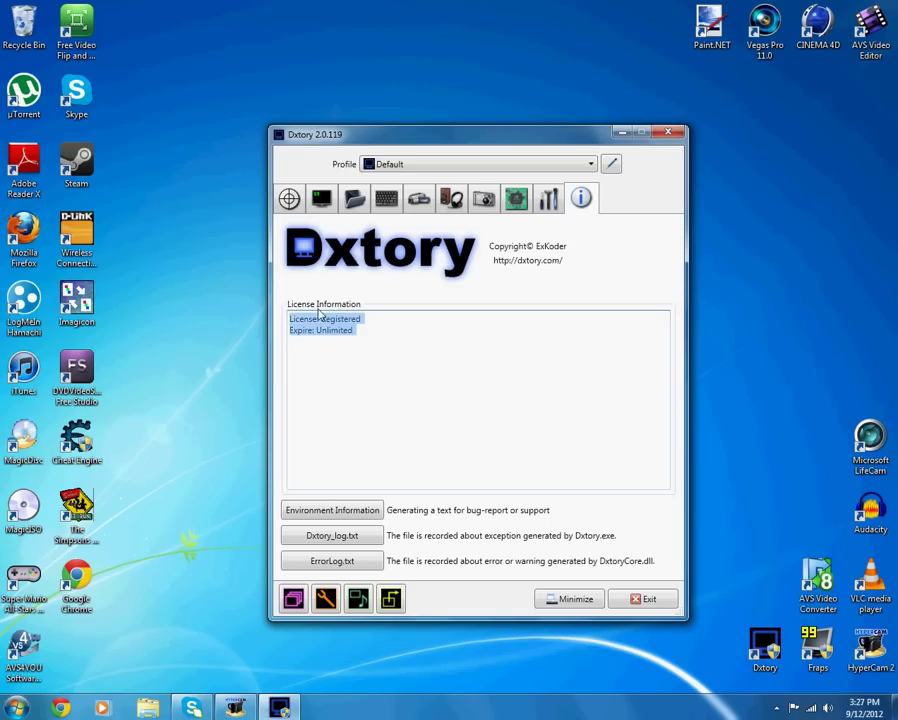
{"action": "left_click", "coordinate": [360, 335]}
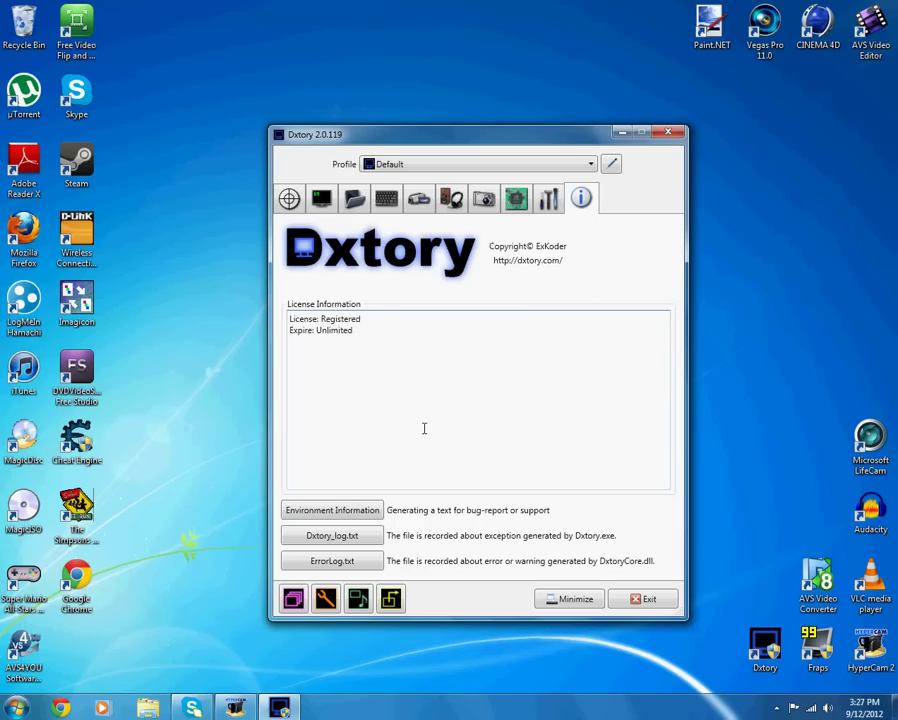
- Exit Dxtory, leaving only the bare Windows desktop
{"action": "left_click", "coordinate": [617, 604]}
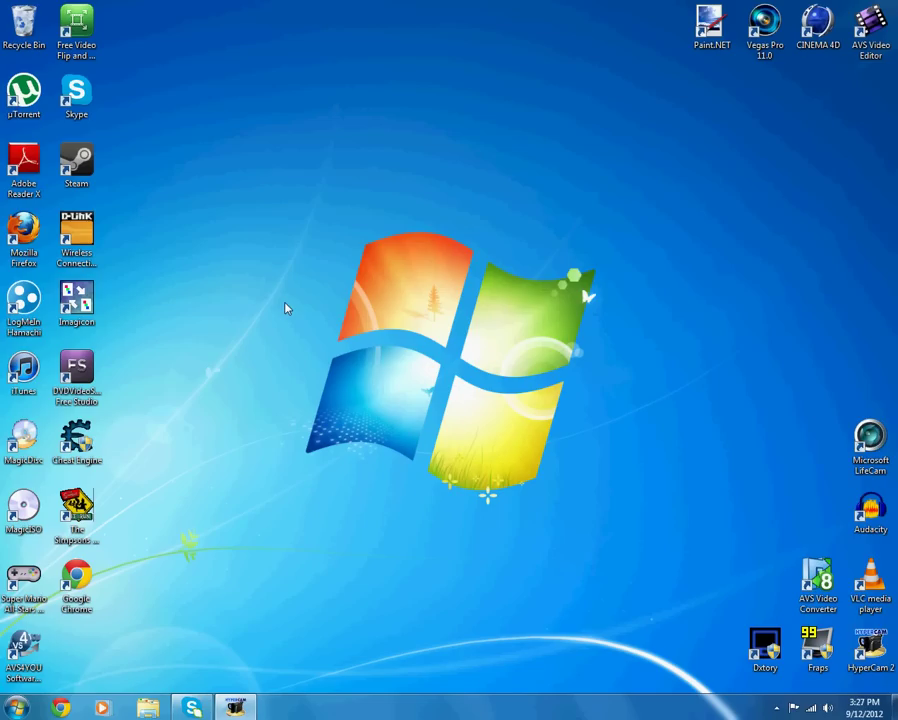